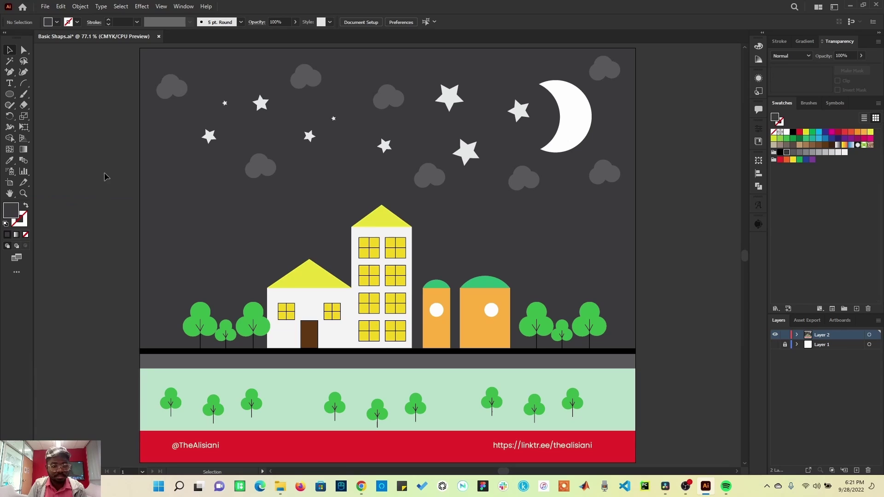
# Try the Zoom, Hand, Free Transform, Direct Selection and Magic Wand shortcuts, then return to Selection.
pyautogui.press('z')
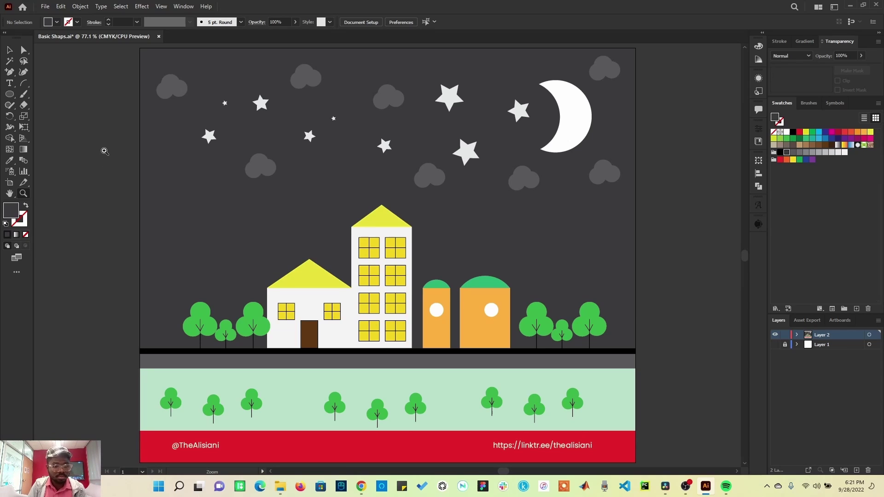
pyautogui.press('h')
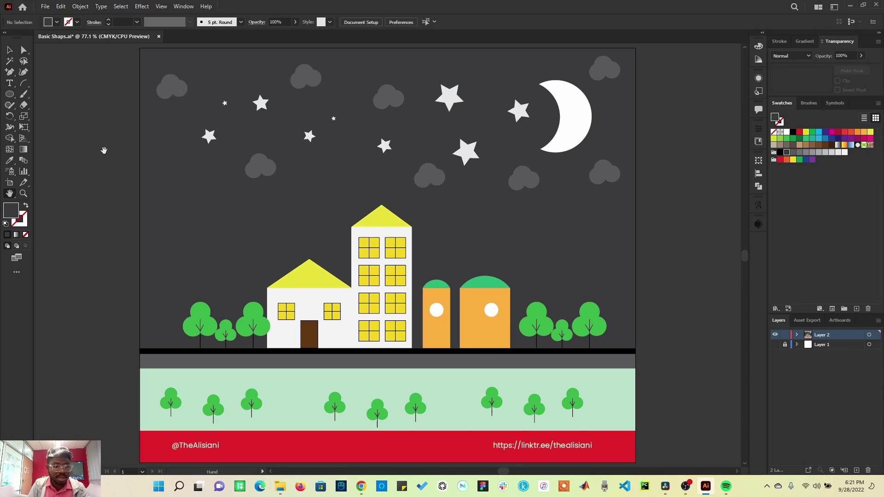
pyautogui.press('e')
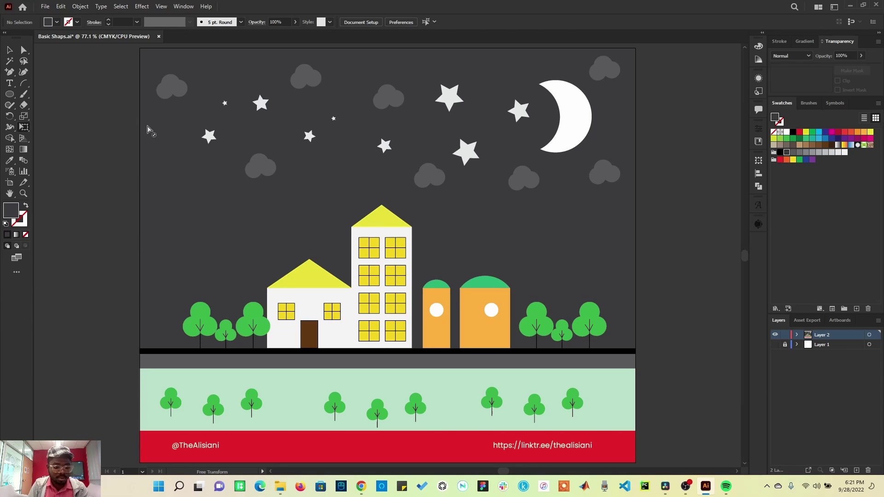
pyautogui.press('a')
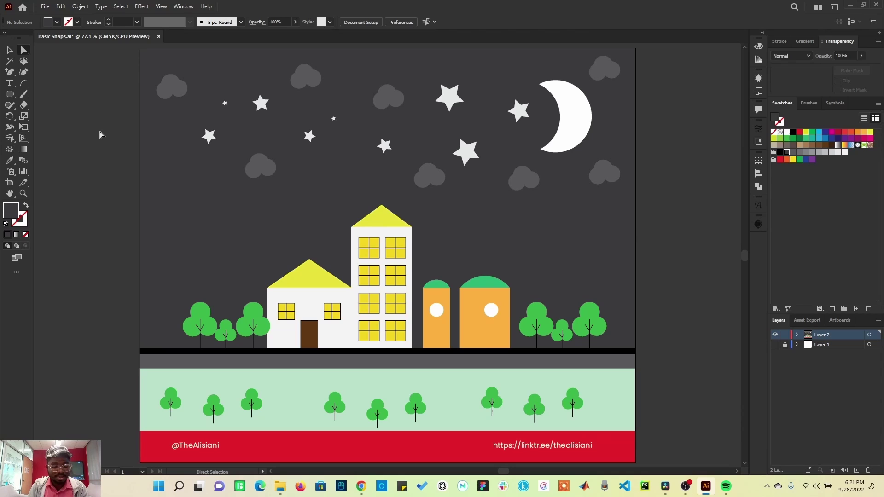
pyautogui.press('y')
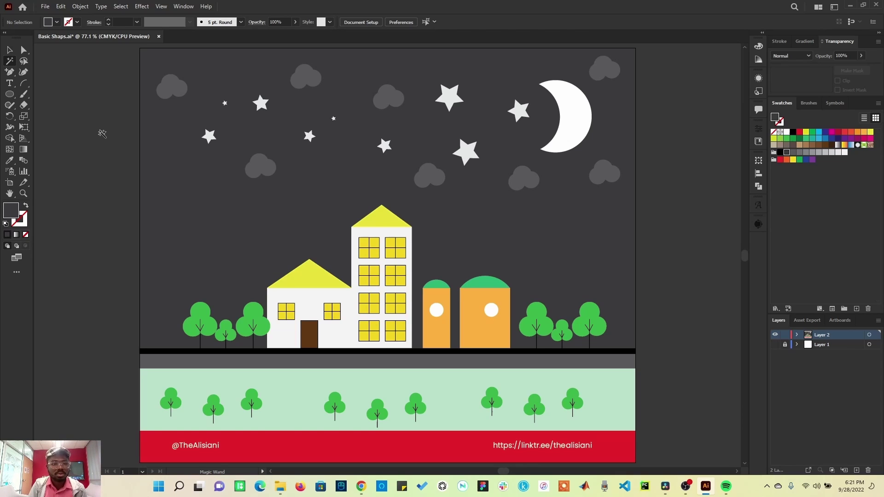
pyautogui.click(10, 50)
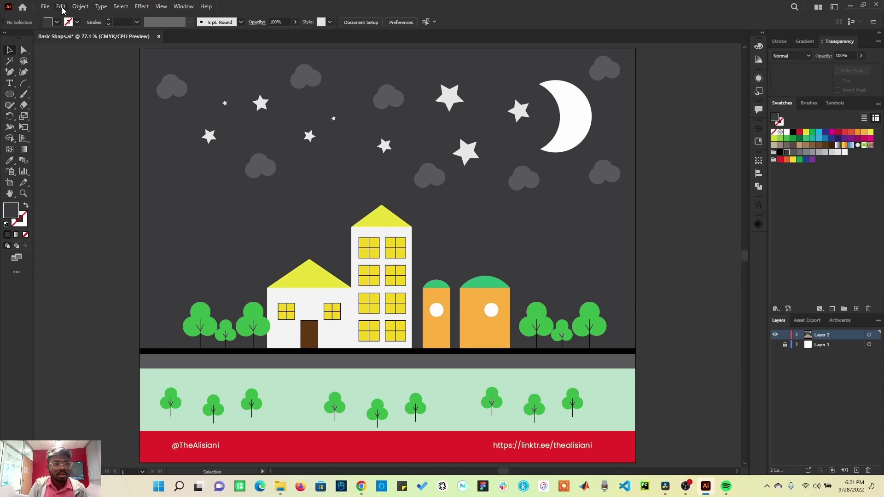
# Open Edit > Keyboard Shortcuts, scroll the tool list, and open the Tools/Menu Commands dropdown.
pyautogui.click(62, 7)
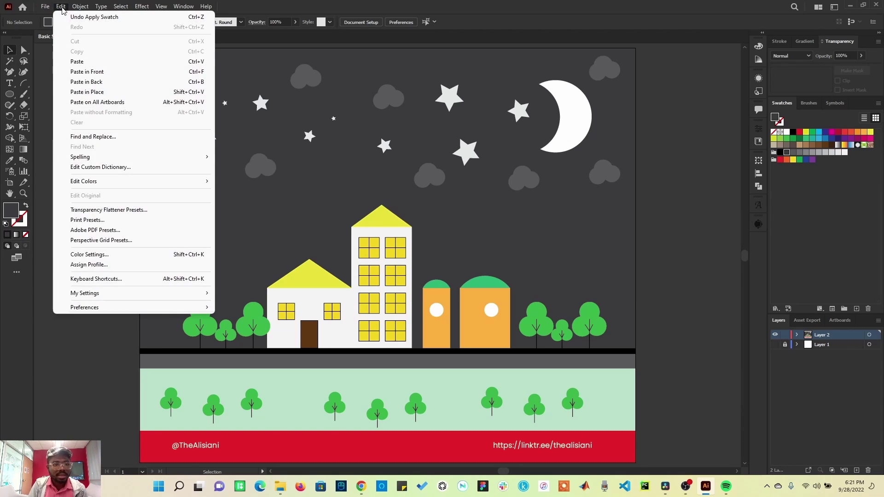
pyautogui.click(118, 279)
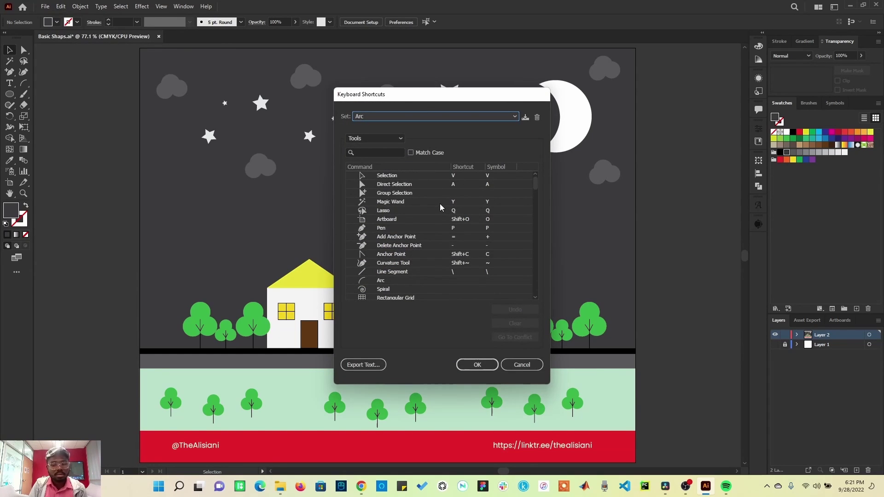
pyautogui.scroll(-4, 440, 208)
pyautogui.scroll(-18, 438, 214)
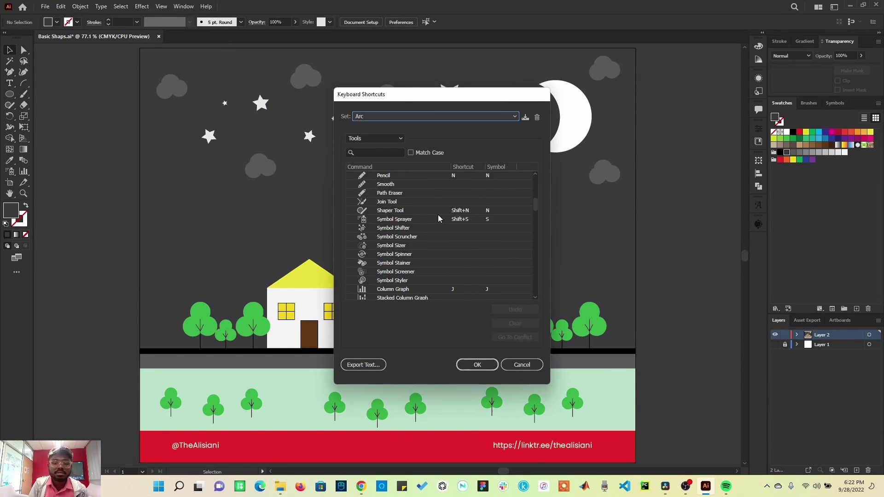
pyautogui.scroll(-15, 437, 215)
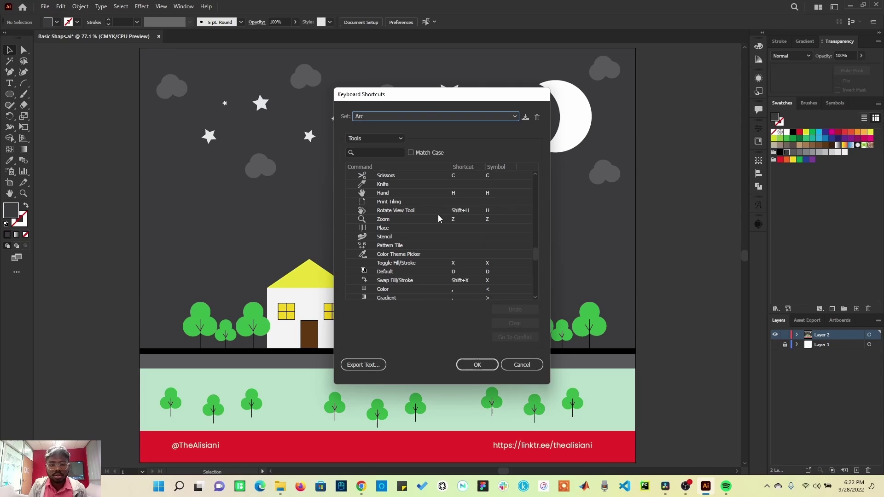
pyautogui.click(396, 138)
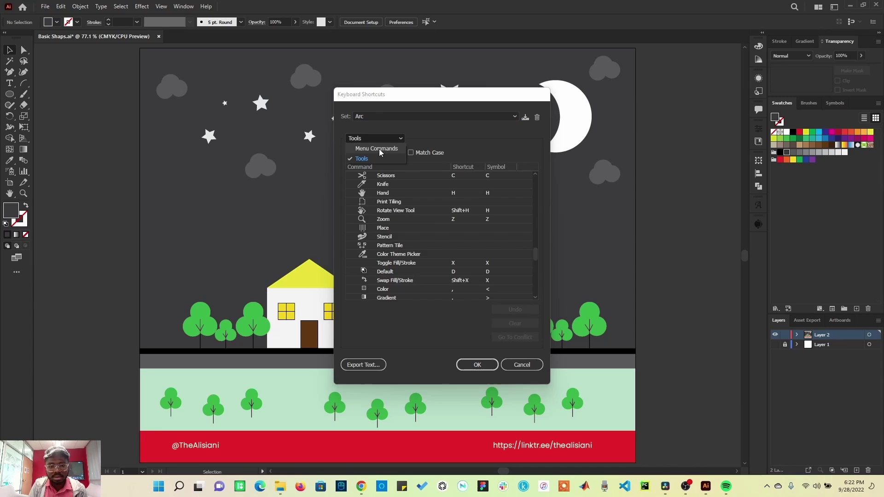
# Switch the list to Menu Commands and expand the File commands.
pyautogui.click(378, 150)
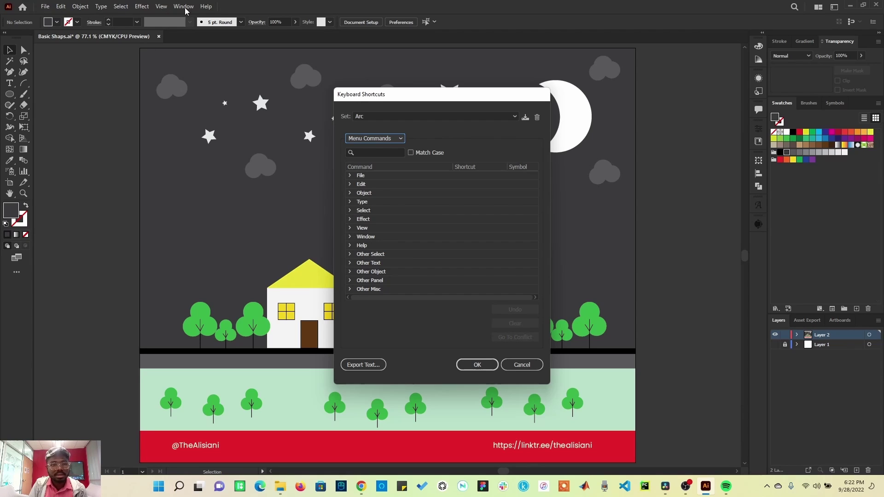
pyautogui.click(350, 176)
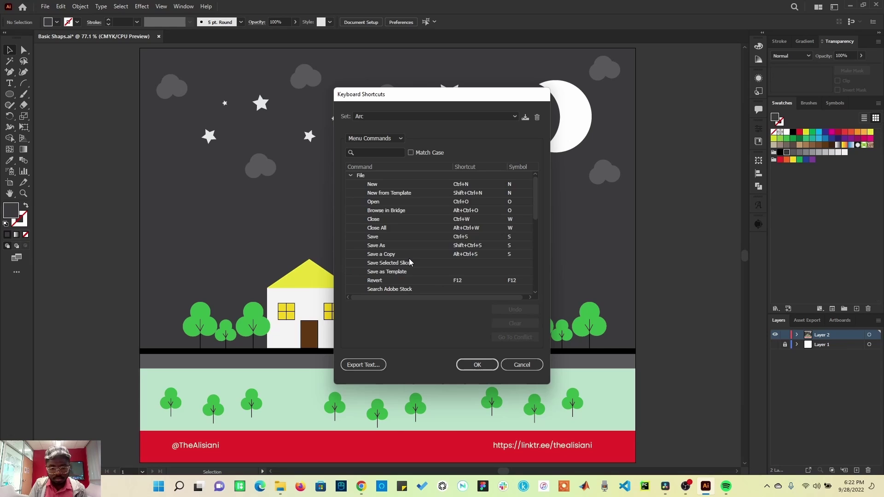
pyautogui.scroll(-5, 409, 258)
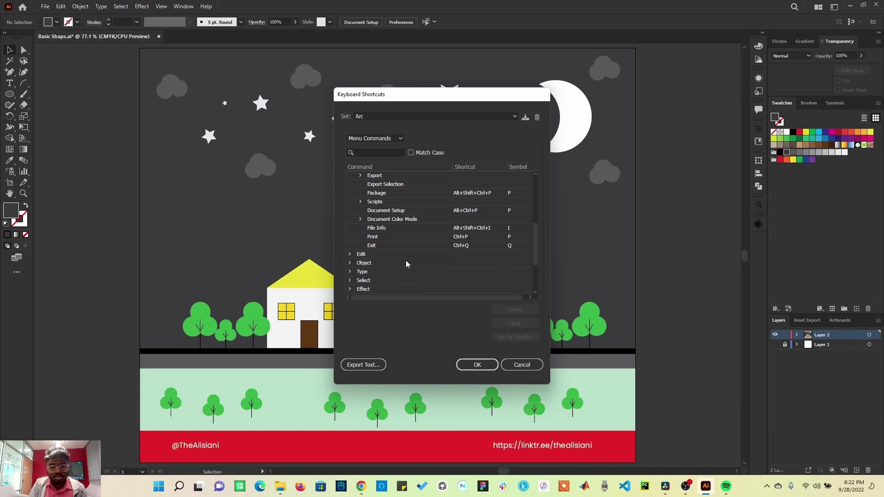
pyautogui.scroll(-3, 406, 262)
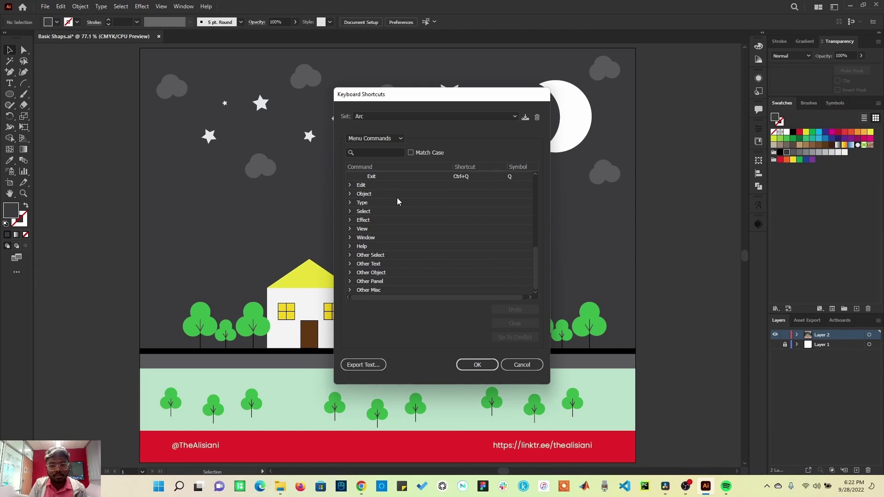
# Expand Object > Transform, then scroll back to the top of the list.
pyautogui.click(352, 194)
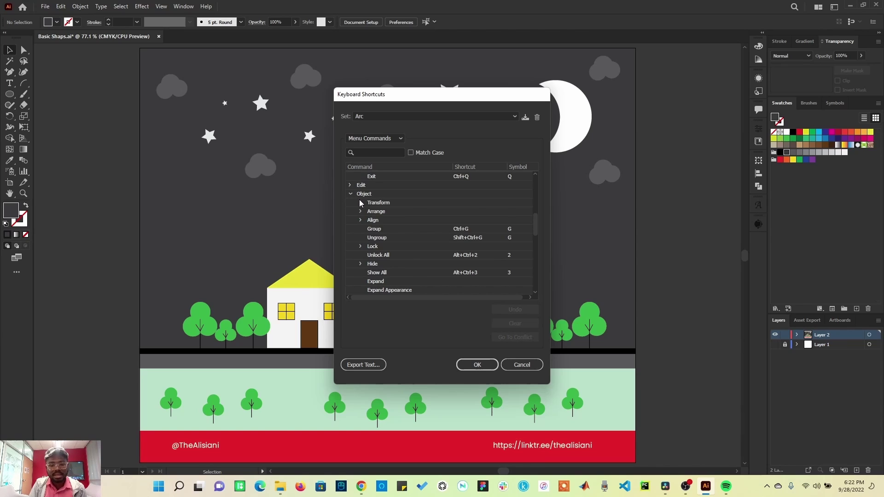
pyautogui.click(360, 202)
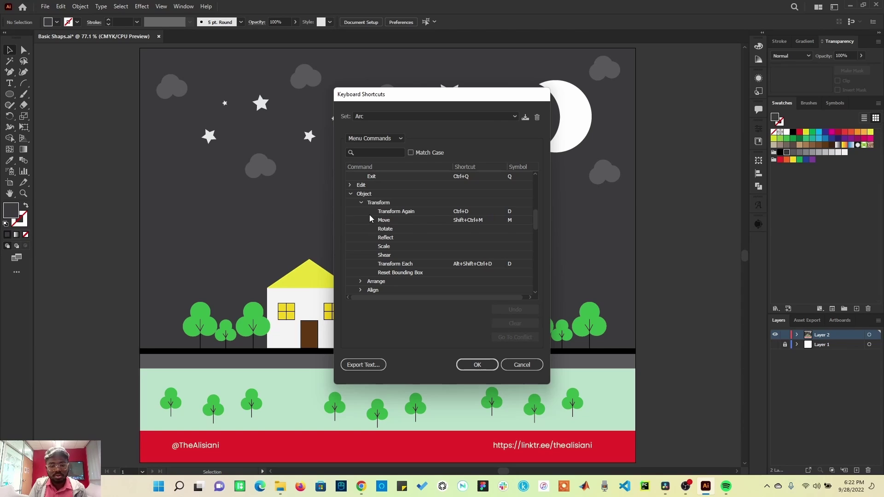
pyautogui.scroll(4, 371, 217)
pyautogui.scroll(4, 372, 216)
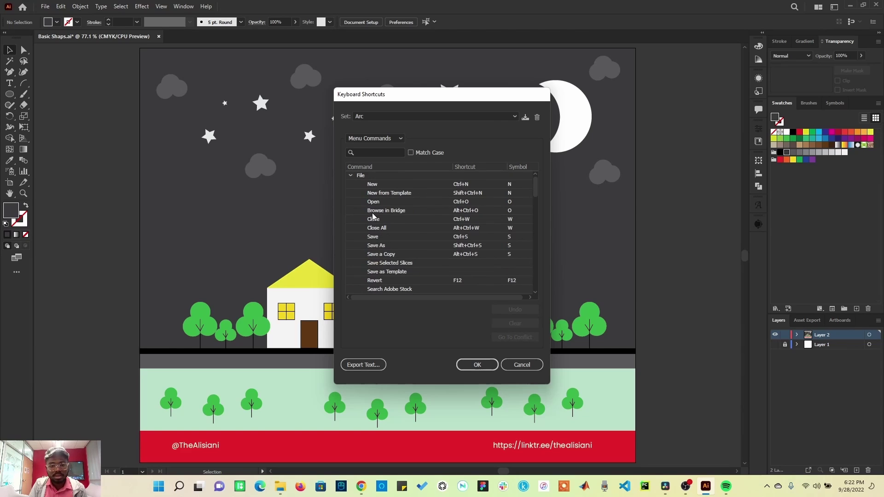
# Collapse File and switch the shortcut set to Illustrator Defaults.
pyautogui.click(349, 174)
pyautogui.click(438, 117)
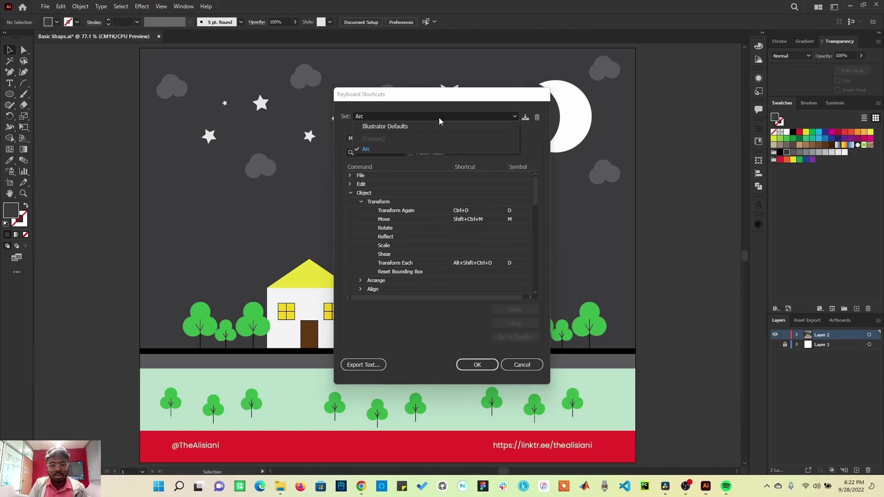
pyautogui.click(404, 126)
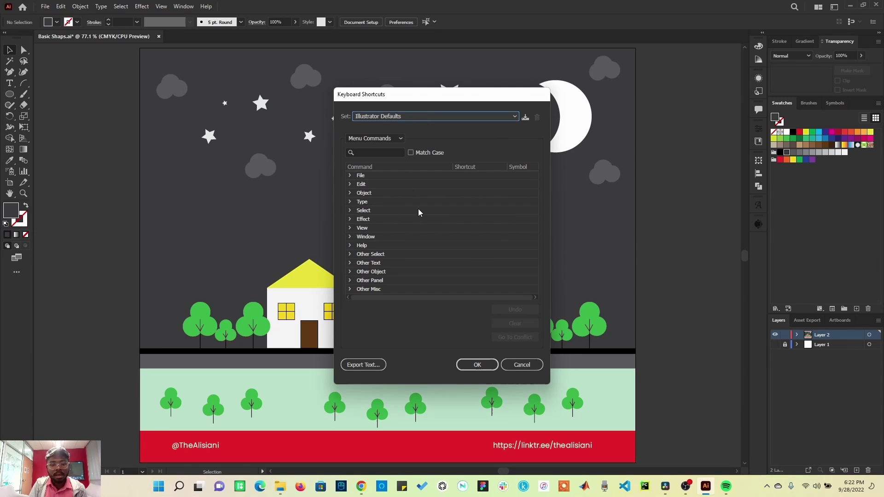
# Show tool shortcuts and start editing the Arc tool's empty Shortcut cell.
pyautogui.click(386, 139)
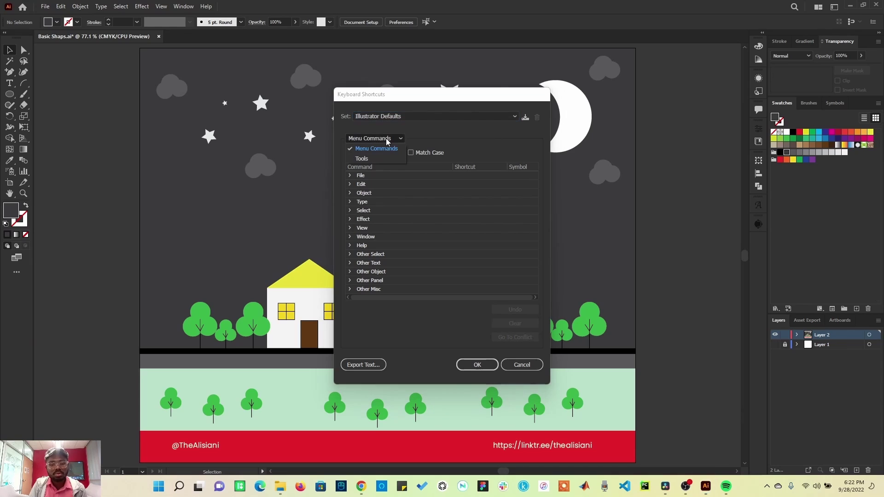
pyautogui.click(366, 160)
pyautogui.scroll(-1, 439, 274)
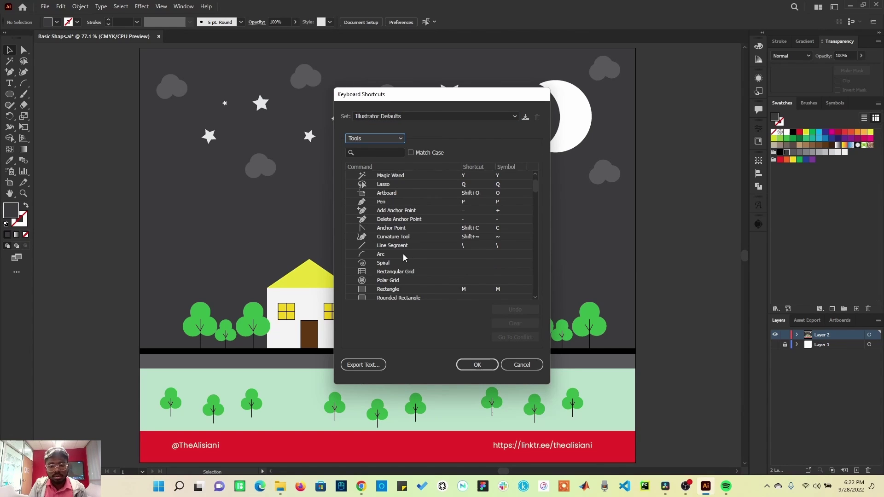
pyautogui.click(461, 256)
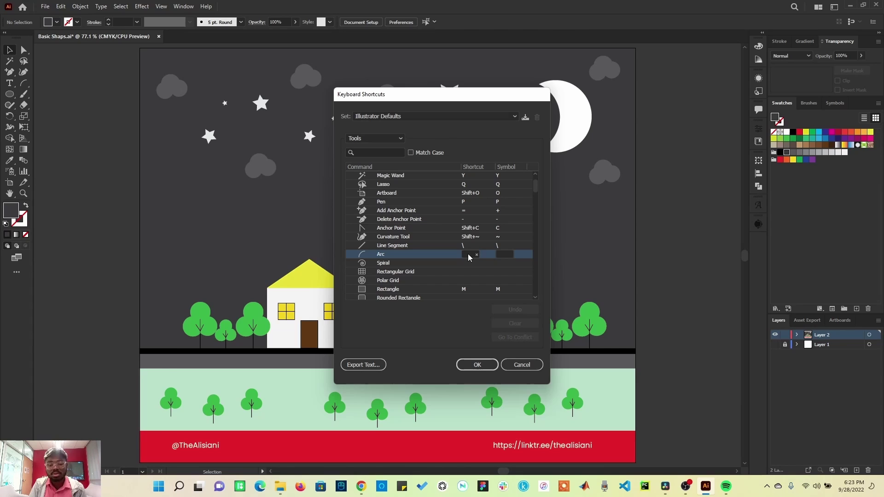
pyautogui.click(470, 256)
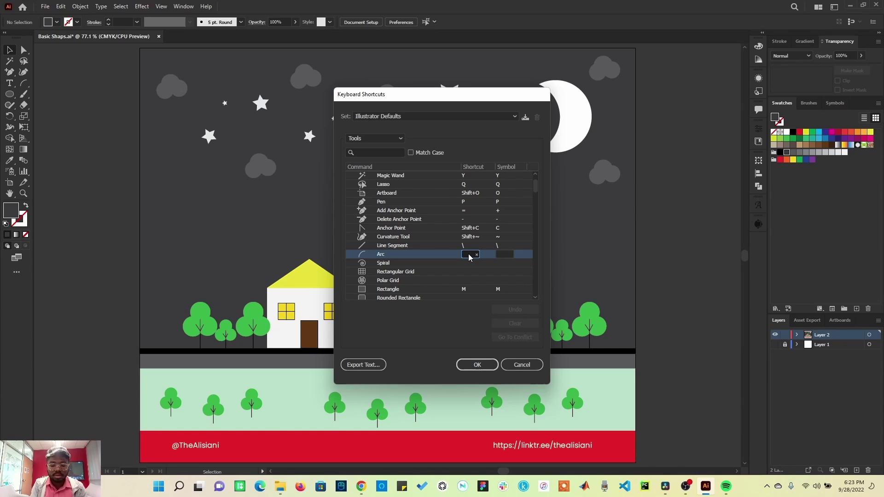
# Assign Shift+? to the Arc tool, then undo it.
pyautogui.hotkey('shift', '/')
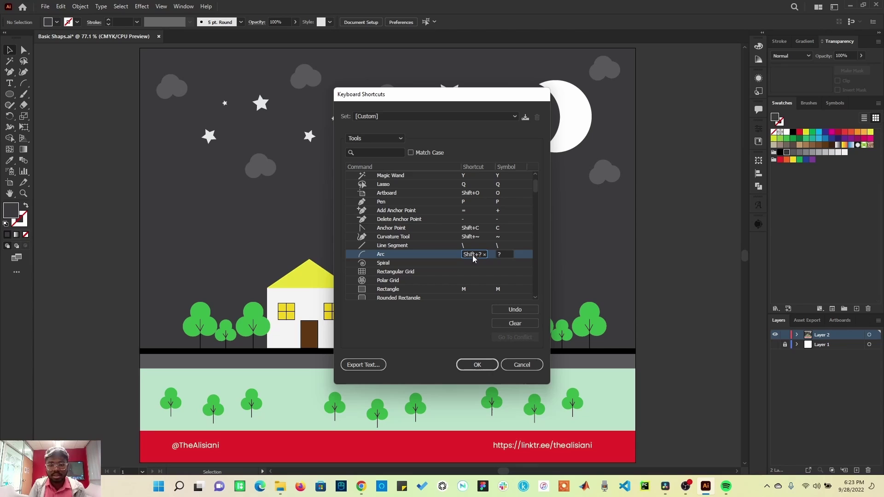
pyautogui.click(505, 255)
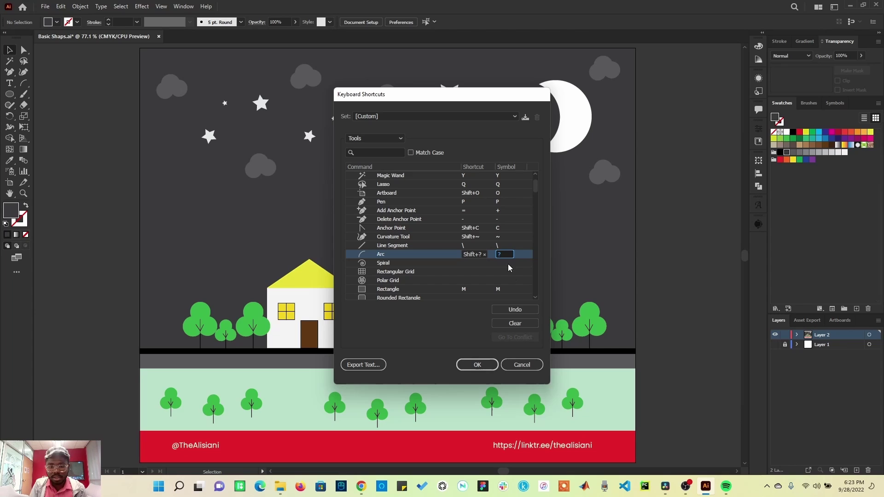
pyautogui.click(514, 309)
# Try the conflicting Shift+C on the Arc tool, undo it, and reassign Shift+?
pyautogui.click(468, 254)
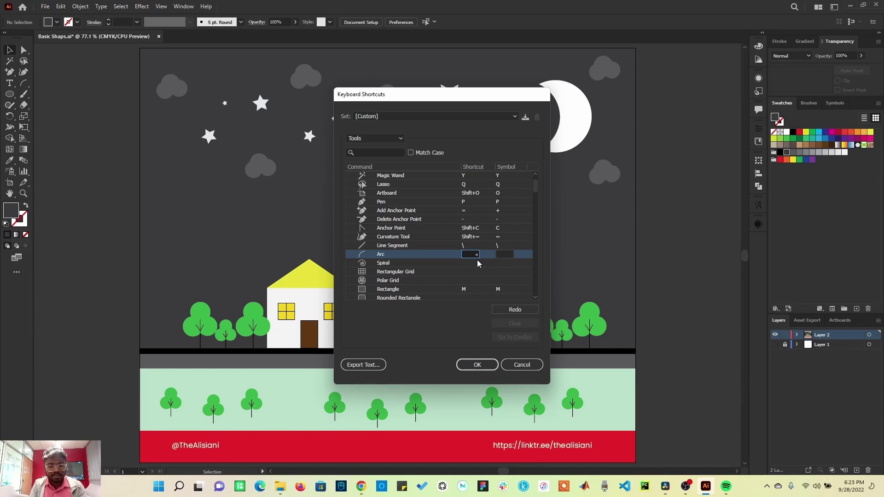
pyautogui.hotkey('shift', 'c')
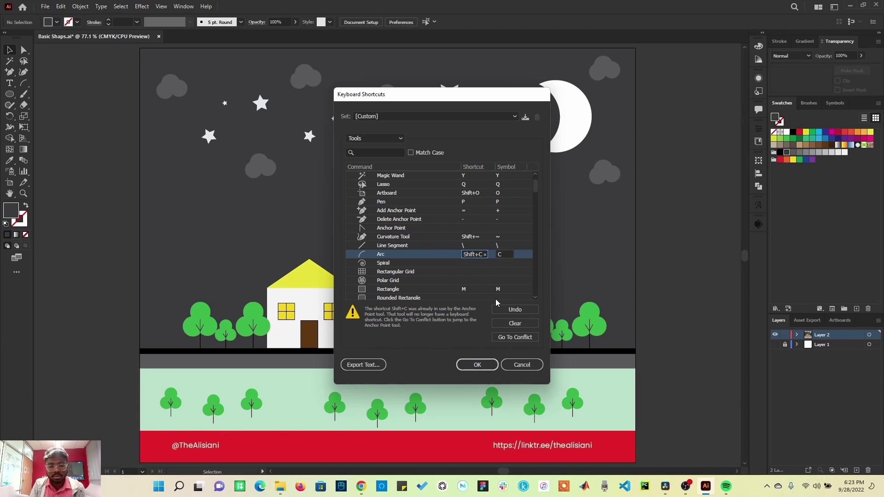
pyautogui.click(507, 312)
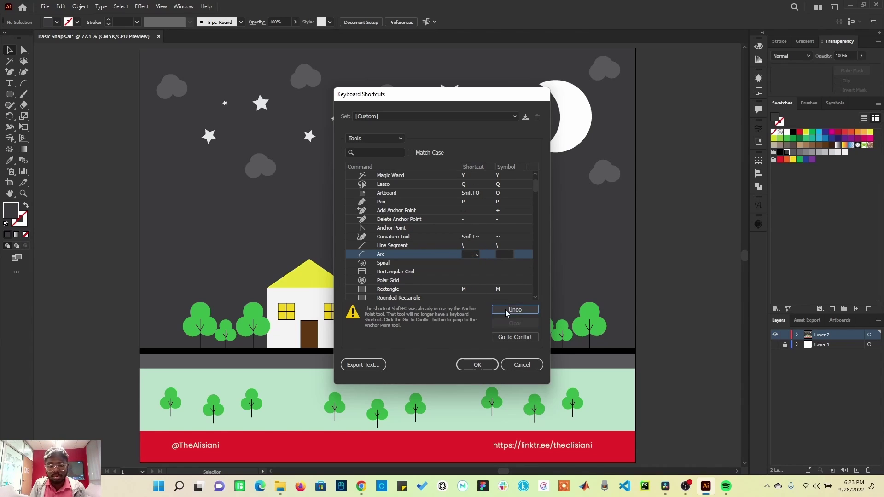
pyautogui.click(469, 256)
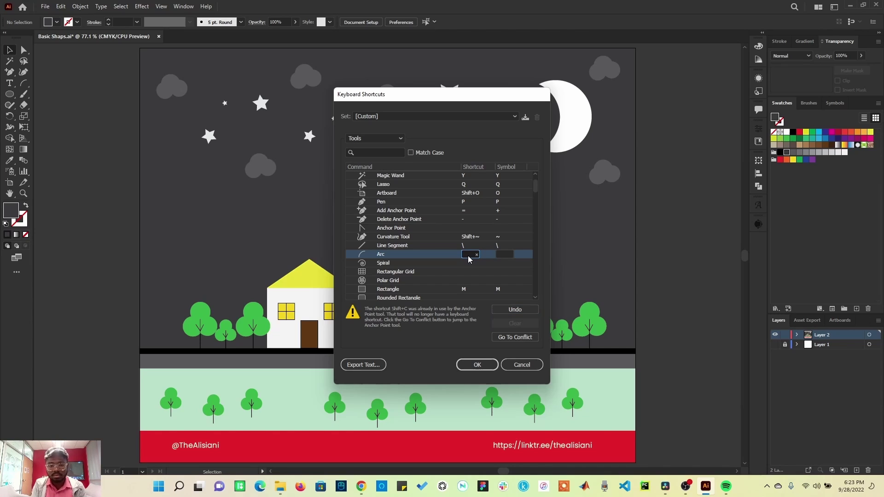
pyautogui.hotkey('shift', '/')
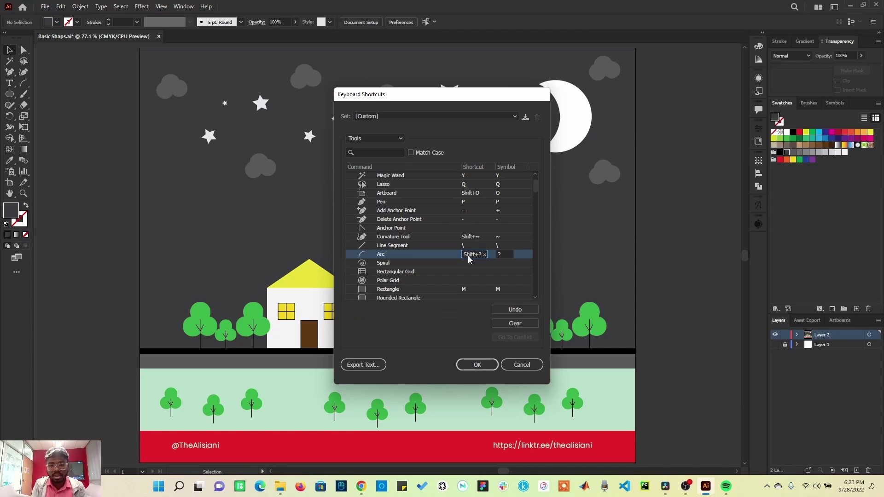
# Commit the shortcut change and save it as the keyset 'Arc Tool'.
pyautogui.click(484, 366)
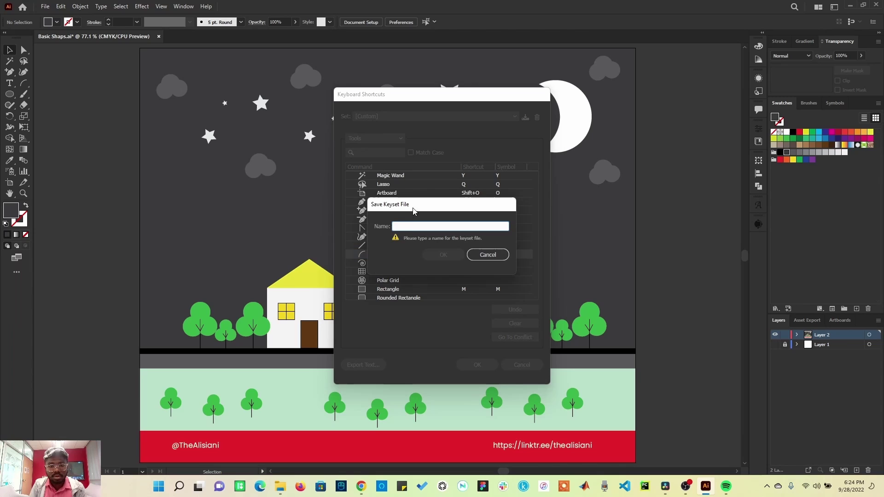
pyautogui.moveTo(415, 207); pyautogui.dragTo(475, 208)
pyautogui.write('Arc Tol')
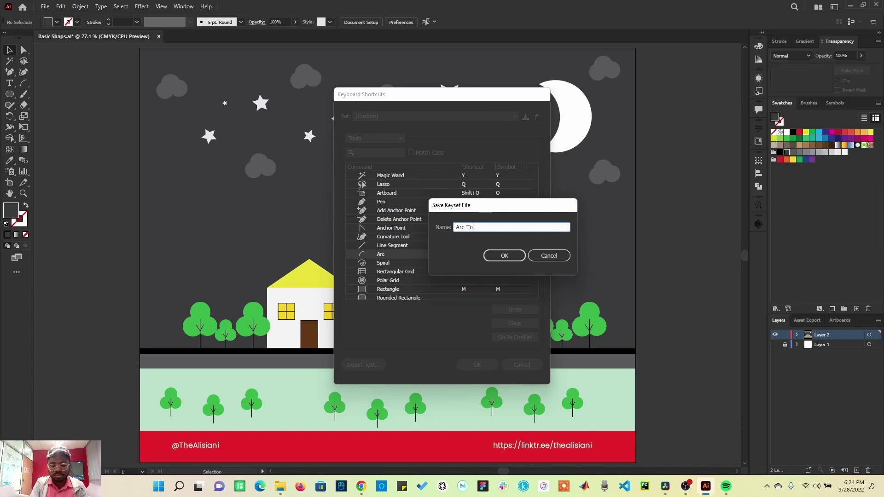
pyautogui.press('BackSpace')
pyautogui.write('ol')
pyautogui.click(513, 255)
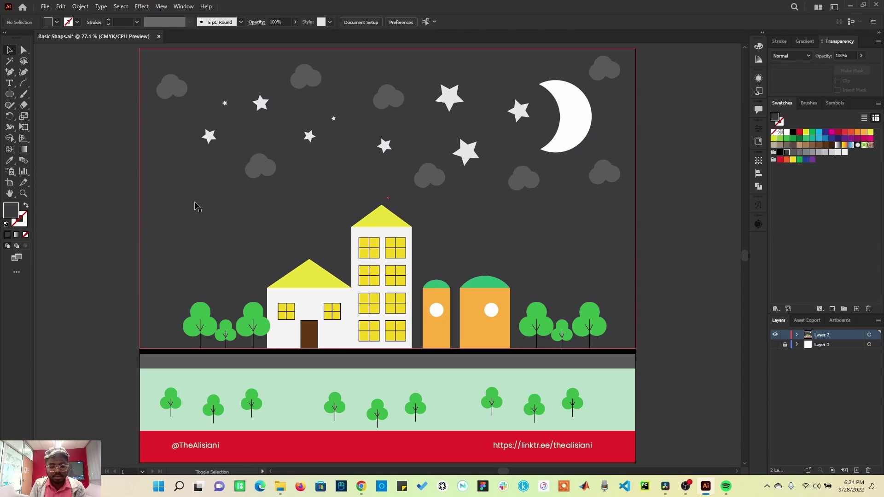
# Draw an arc in the sky left of the buildings and give it a yellow stroke.
pyautogui.press('a')
pyautogui.moveTo(201, 279); pyautogui.dragTo(333, 180)
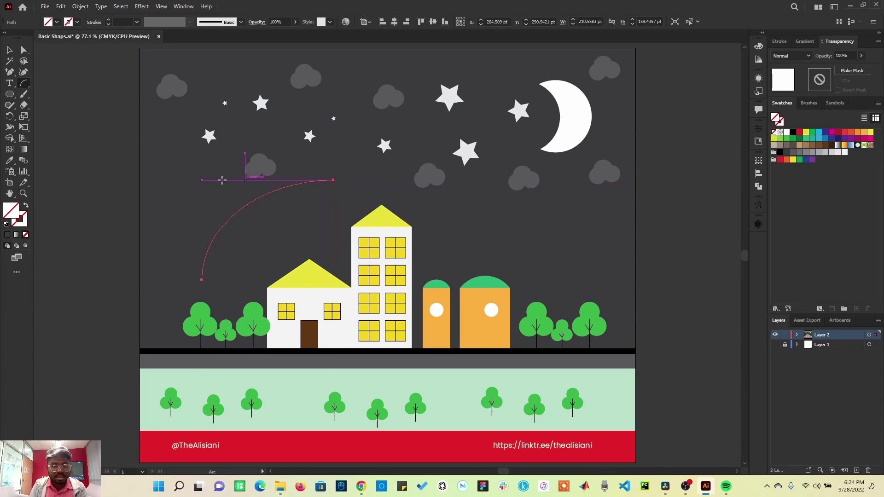
pyautogui.click(780, 122)
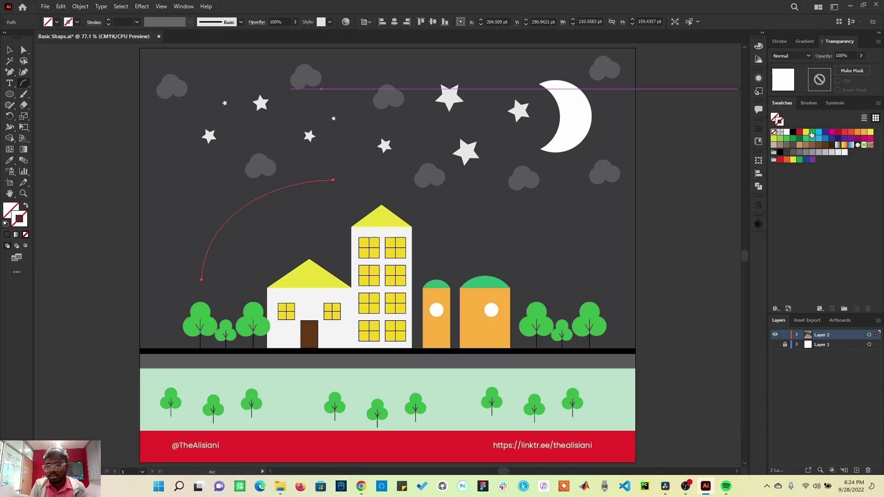
pyautogui.click(806, 132)
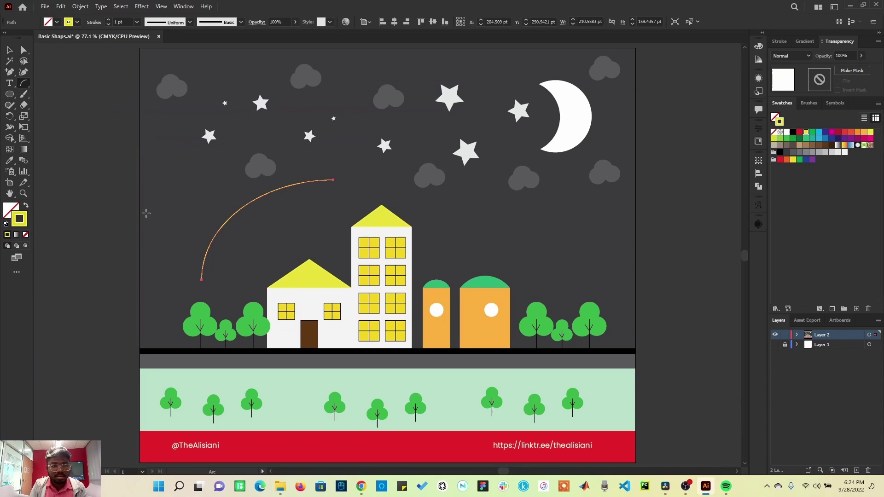
# Draw three more yellow arcs across the upper-left night sky.
pyautogui.moveTo(172, 247); pyautogui.dragTo(252, 131)
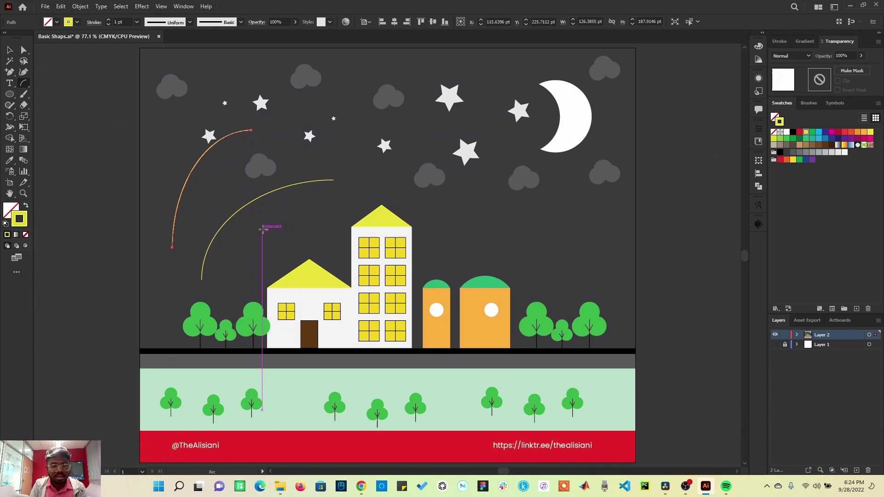
pyautogui.moveTo(262, 229); pyautogui.dragTo(361, 136)
pyautogui.moveTo(143, 160); pyautogui.dragTo(325, 234)
# Pick several arcs with the Selection tool, then clear that selection.
pyautogui.click(10, 49)
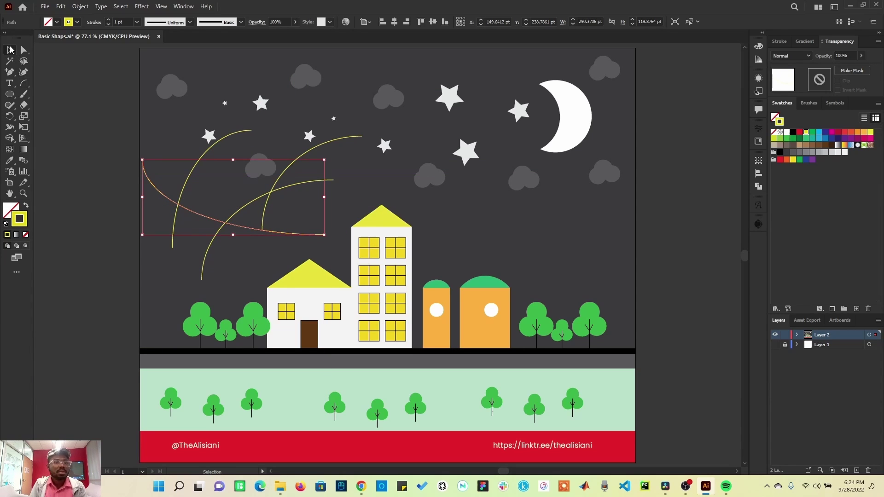
pyautogui.keyDown('shift'); pyautogui.click(191, 180); pyautogui.keyUp('shift')
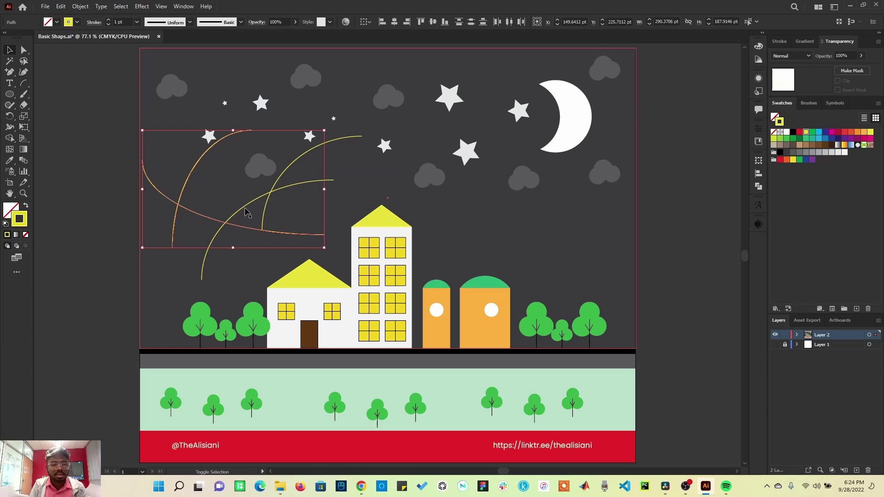
pyautogui.keyDown('shift'); pyautogui.click(272, 193); pyautogui.keyUp('shift')
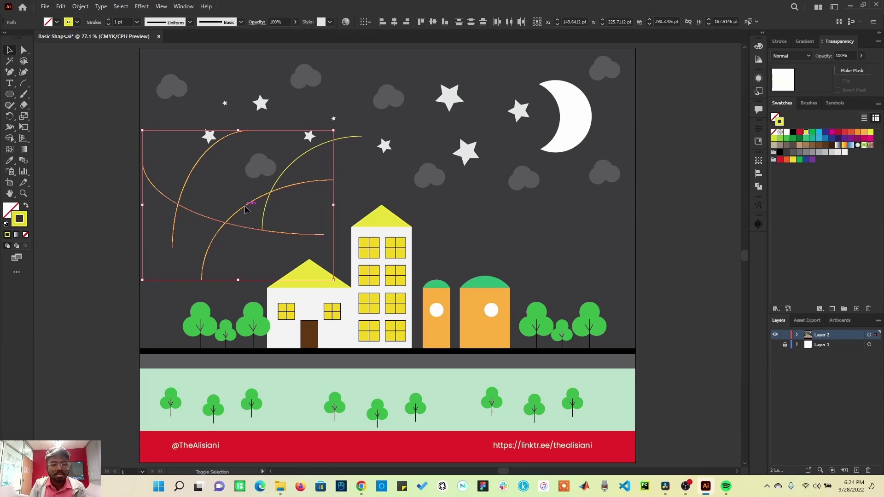
pyautogui.keyDown('shift'); pyautogui.click(293, 165); pyautogui.keyUp('shift')
pyautogui.click(115, 215)
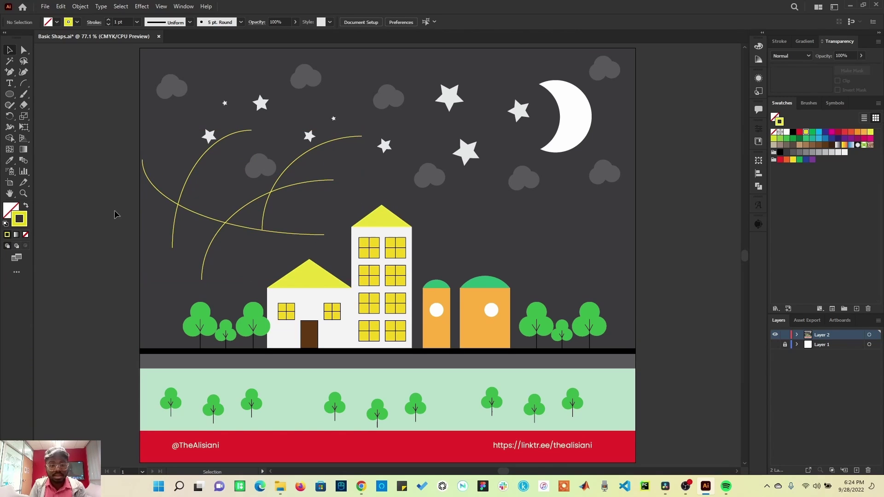
# Select all four arcs, excluding the dark background, and delete them.
pyautogui.click(166, 193)
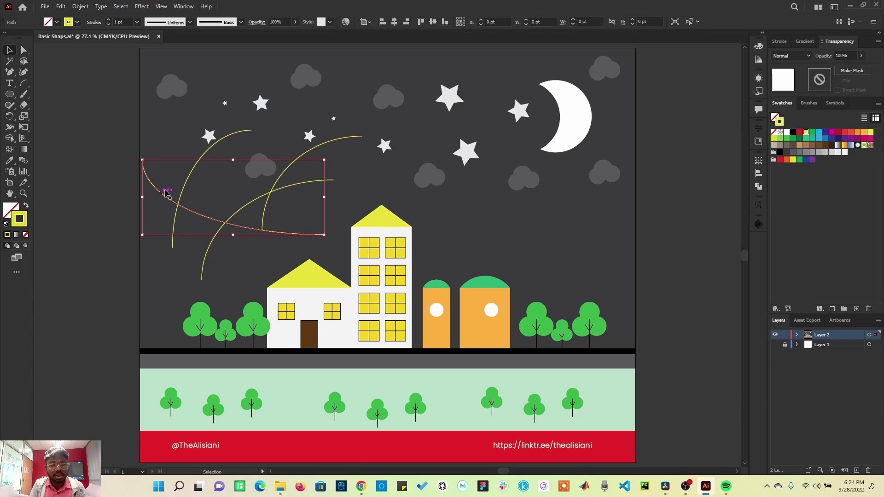
pyautogui.keyDown('shift'); pyautogui.click(194, 174); pyautogui.keyUp('shift')
pyautogui.keyDown('shift'); pyautogui.click(261, 197); pyautogui.keyUp('shift')
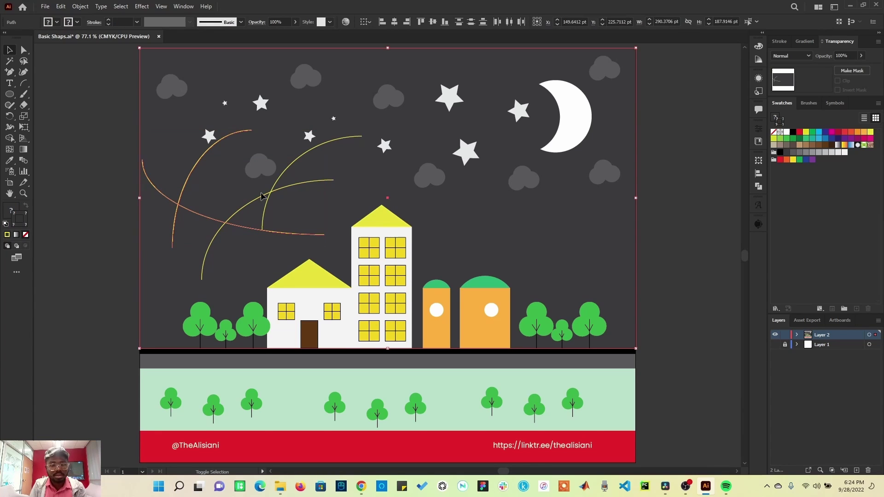
pyautogui.keyDown('shift'); pyautogui.click(242, 199); pyautogui.keyUp('shift')
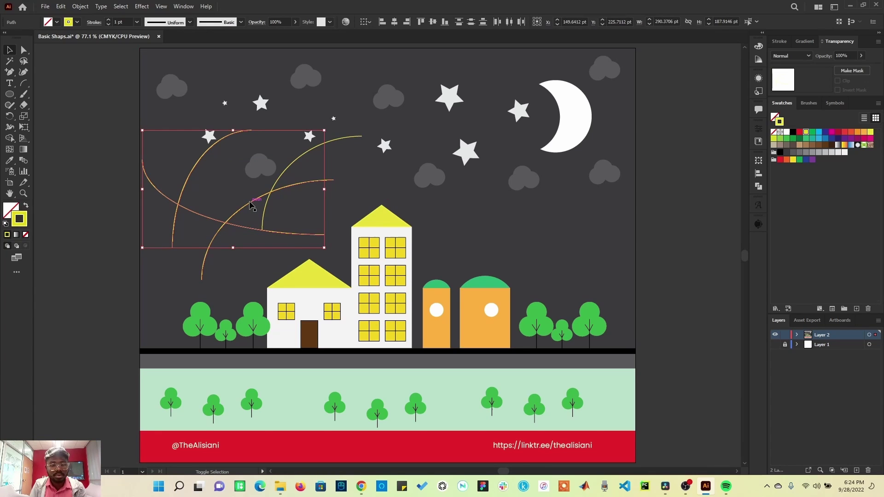
pyautogui.keyDown('shift'); pyautogui.click(280, 179); pyautogui.keyUp('shift')
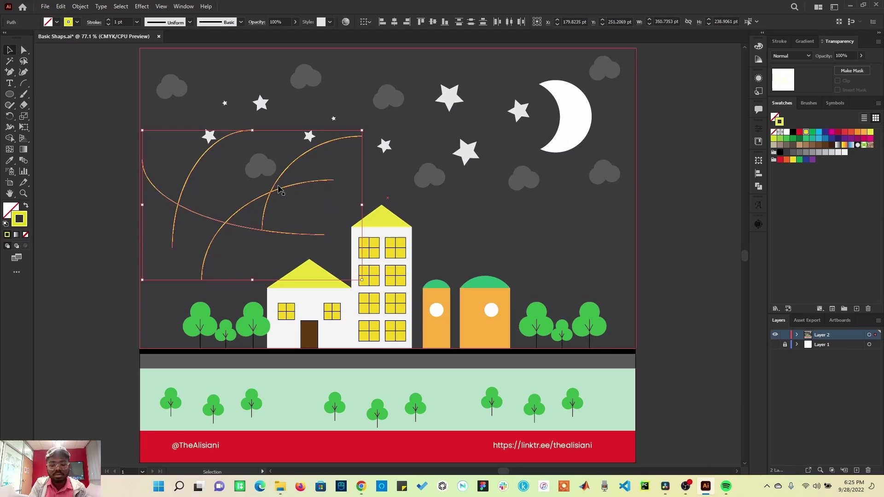
pyautogui.press('Delete')
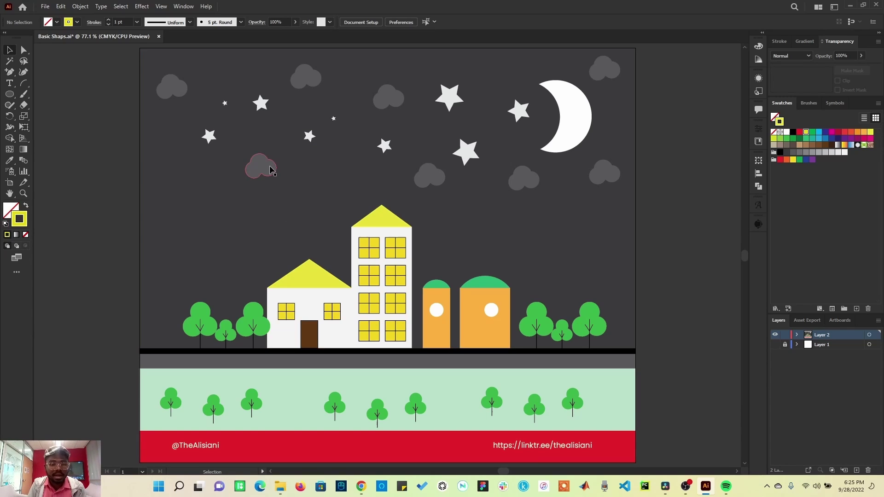
pyautogui.click(269, 170)
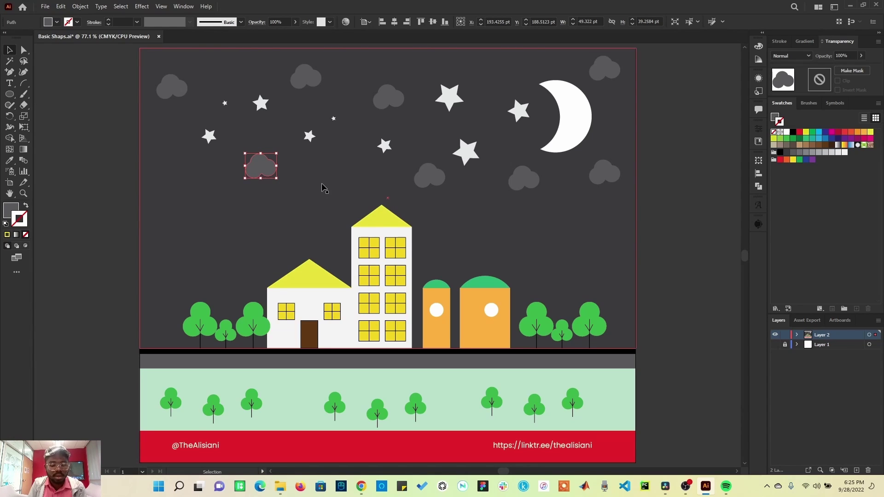
pyautogui.press('a')
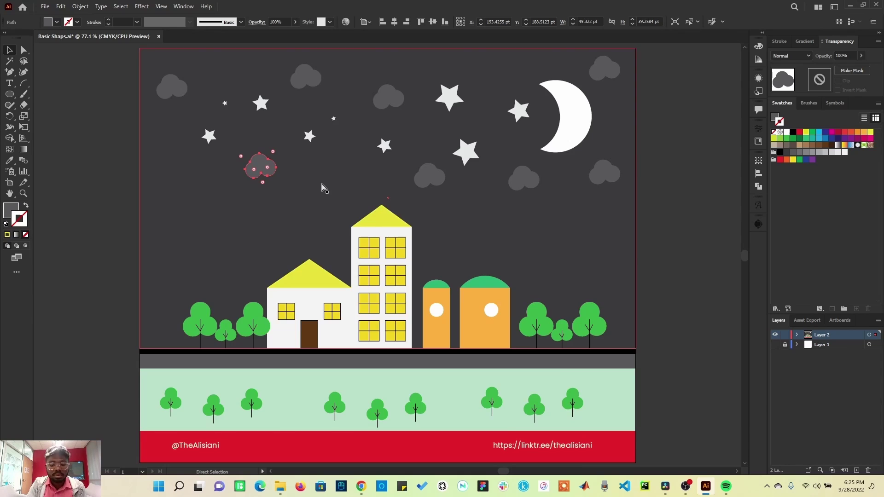
pyautogui.hotkey('ctrl', '=')
pyautogui.hotkey('ctrl', '=')
pyautogui.hotkey('ctrl', '=')
pyautogui.hotkey('ctrl', '=')
pyautogui.hotkey('ctrl', '=')
pyautogui.hotkey('ctrl', '=')
pyautogui.hotkey('ctrl', '=')
pyautogui.hotkey('ctrl', '=')
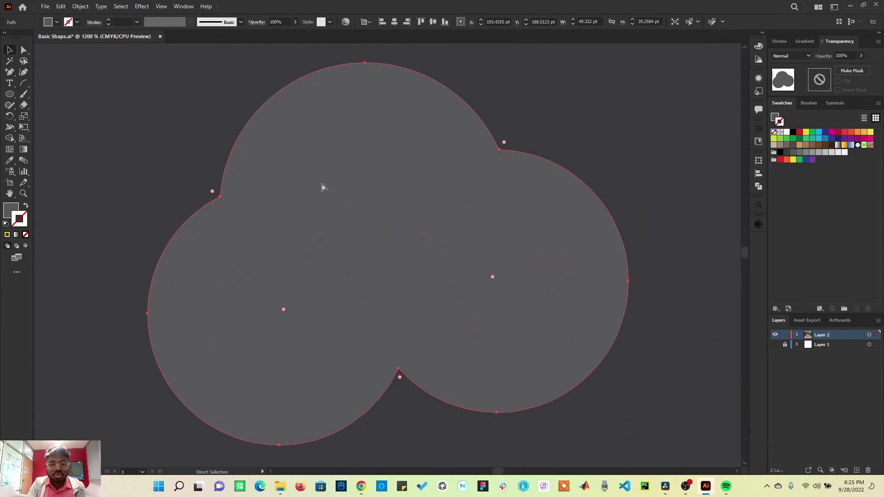
pyautogui.hotkey('ctrl', '=')
pyautogui.hotkey('ctrl', '=')
pyautogui.hotkey('ctrl', '=')
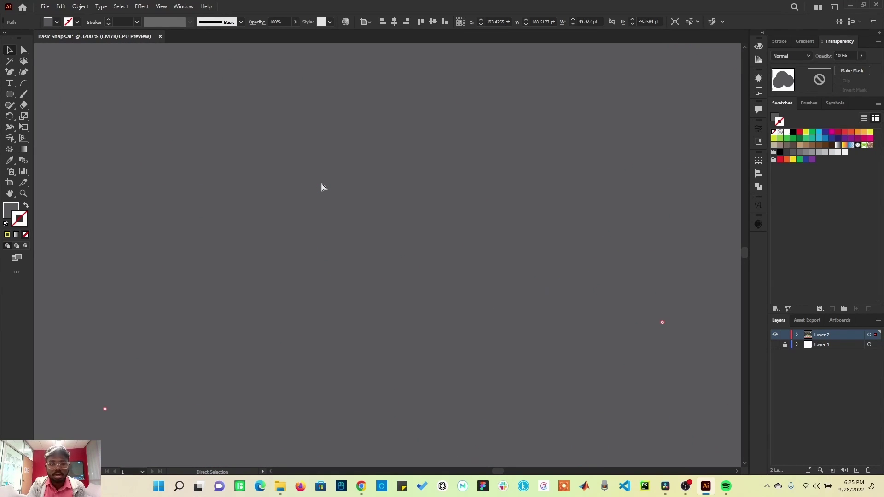
pyautogui.press('v')
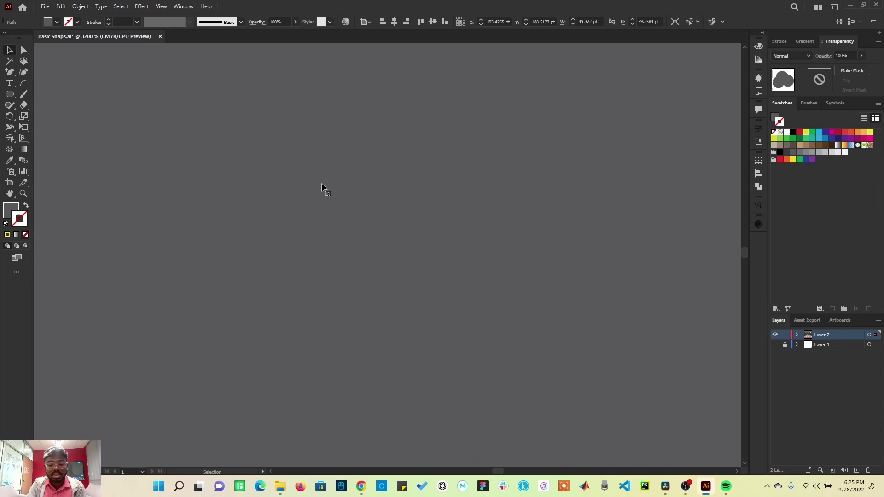
pyautogui.press('a')
pyautogui.hotkey('ctrl', '-')
pyautogui.hotkey('ctrl', '-')
pyautogui.hotkey('ctrl', '-')
pyautogui.hotkey('ctrl', '-')
pyautogui.hotkey('ctrl', '-')
pyautogui.hotkey('ctrl', '-')
pyautogui.hotkey('ctrl', '-')
pyautogui.hotkey('ctrl', '-')
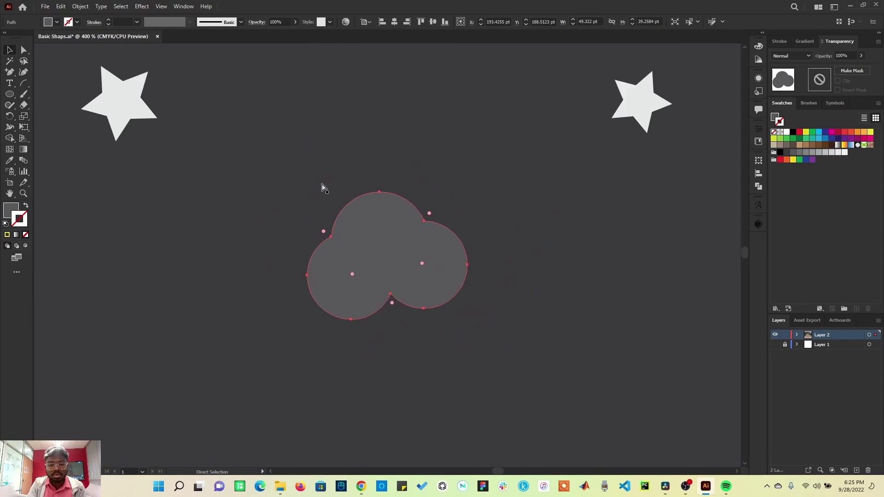
pyautogui.hotkey('ctrl', '-')
pyautogui.press('v')
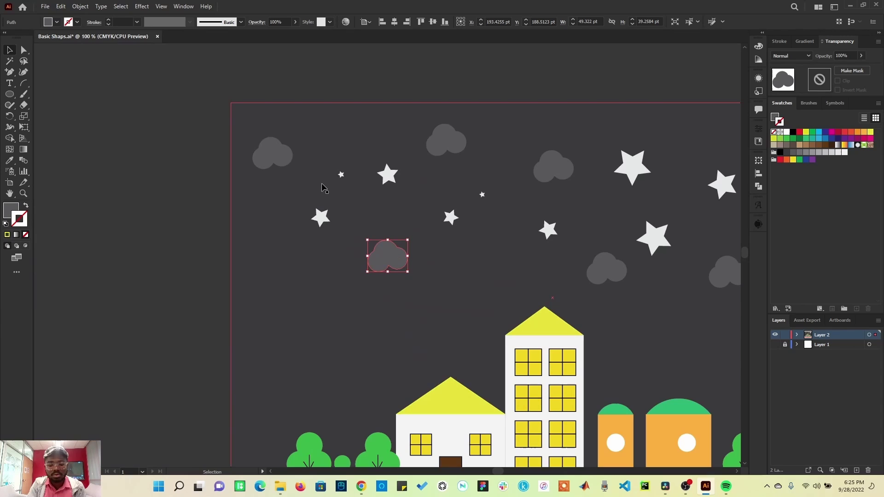
pyautogui.press('a')
pyautogui.hotkey('ctrl', '+')
pyautogui.hotkey('ctrl', '+')
pyautogui.hotkey('ctrl', '+')
pyautogui.hotkey('ctrl', '+')
pyautogui.hotkey('ctrl', '+')
pyautogui.hotkey('ctrl', '+')
pyautogui.hotkey('ctrl', '+')
pyautogui.hotkey('ctrl', '+')
pyautogui.hotkey('ctrl', '+')
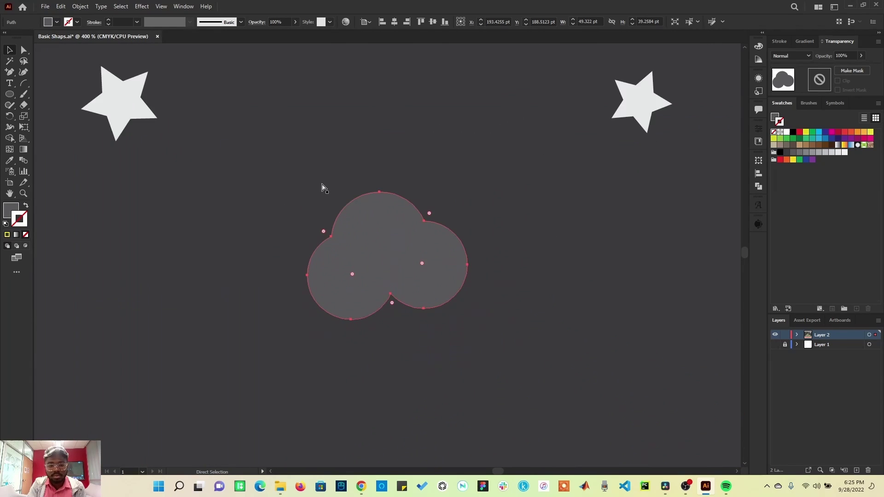
pyautogui.hotkey('ctrl', '+')
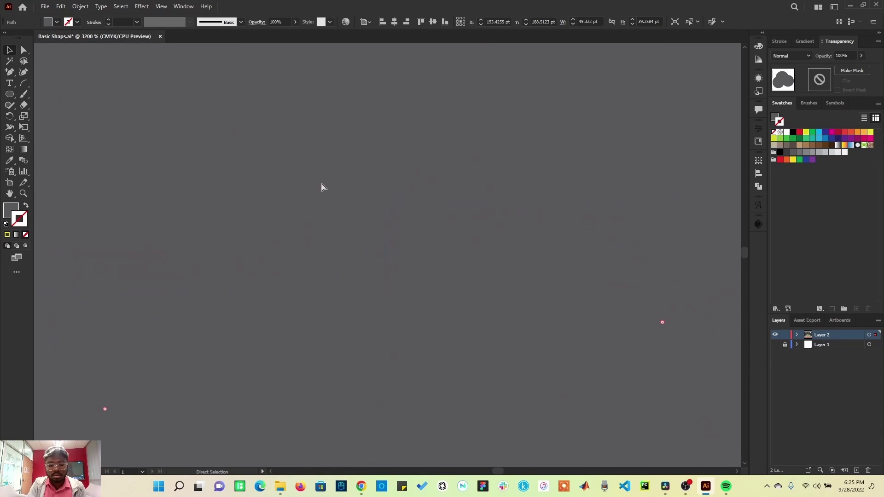
pyautogui.hotkey('ctrl', '-')
pyautogui.hotkey('ctrl', '-')
pyautogui.hotkey('ctrl', '-')
pyautogui.hotkey('ctrl', '-')
pyautogui.hotkey('ctrl', '-')
pyautogui.hotkey('ctrl', '-')
pyautogui.hotkey('ctrl', '-')
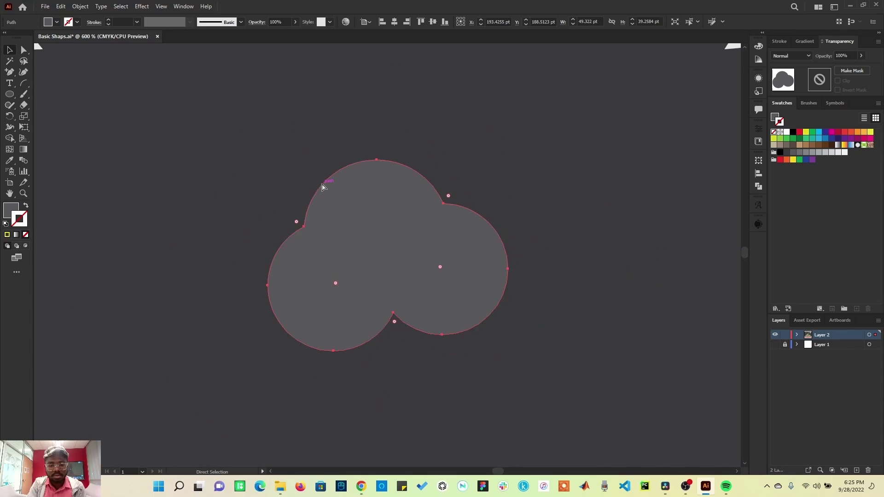
pyautogui.hotkey('ctrl', '+')
pyautogui.hotkey('ctrl', '+')
pyautogui.hotkey('ctrl', '+')
pyautogui.hotkey('ctrl', '+')
pyautogui.hotkey('ctrl', '+')
pyautogui.hotkey('ctrl', '+')
pyautogui.hotkey('ctrl', '+')
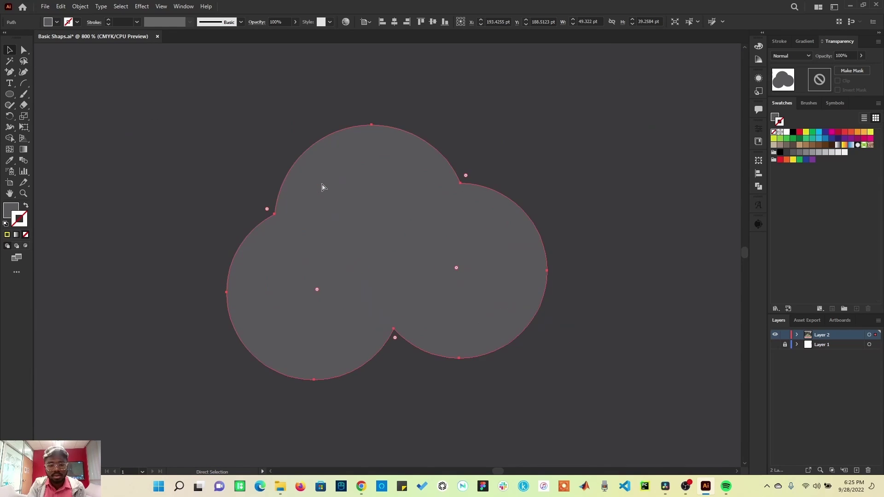
pyautogui.hotkey('ctrl', '-')
pyautogui.hotkey('ctrl', '-')
pyautogui.hotkey('ctrl', '-')
pyautogui.hotkey('ctrl', '-')
pyautogui.hotkey('ctrl', '-')
pyautogui.hotkey('ctrl', '-')
pyautogui.hotkey('ctrl', '-')
pyautogui.hotkey('ctrl', '-')
pyautogui.hotkey('ctrl', '-')
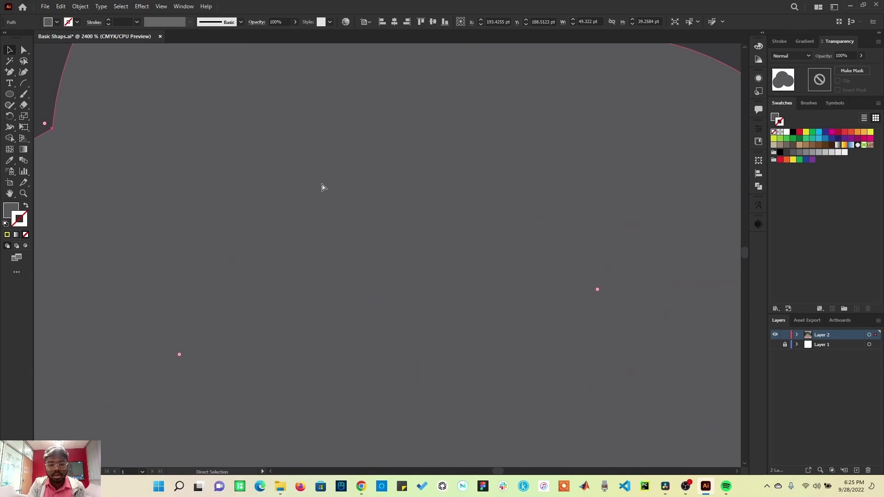
pyautogui.press('v')
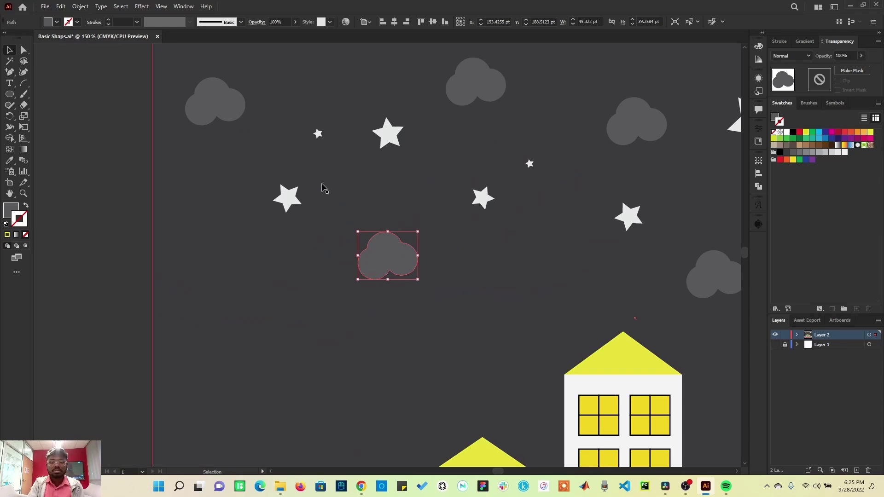
pyautogui.moveTo(596, 338); pyautogui.dragTo(462, 218)
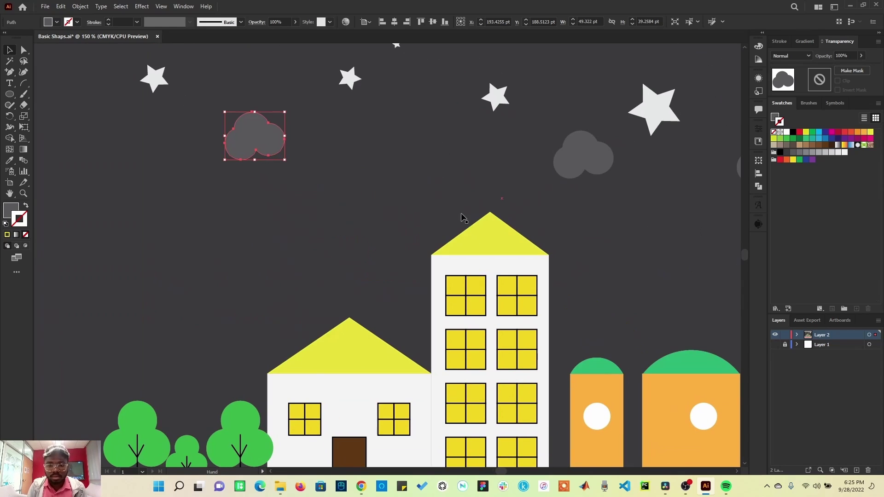
pyautogui.click(483, 238)
pyautogui.press('a')
pyautogui.press('v')
pyautogui.hotkey('ctrl', '+')
pyautogui.hotkey('ctrl', '+')
pyautogui.hotkey('ctrl', '+')
pyautogui.hotkey('ctrl', '+')
pyautogui.hotkey('ctrl', '+')
pyautogui.hotkey('ctrl', '+')
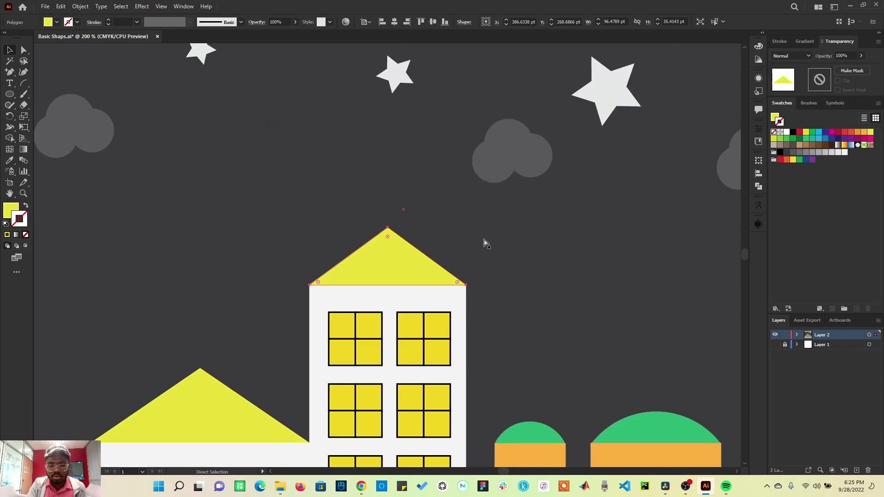
pyautogui.hotkey('ctrl', '-')
pyautogui.hotkey('ctrl', '-')
pyautogui.hotkey('ctrl', '-')
pyautogui.hotkey('ctrl', '-')
pyautogui.hotkey('ctrl', '-')
pyautogui.hotkey('ctrl', '-')
pyautogui.hotkey('ctrl', '-')
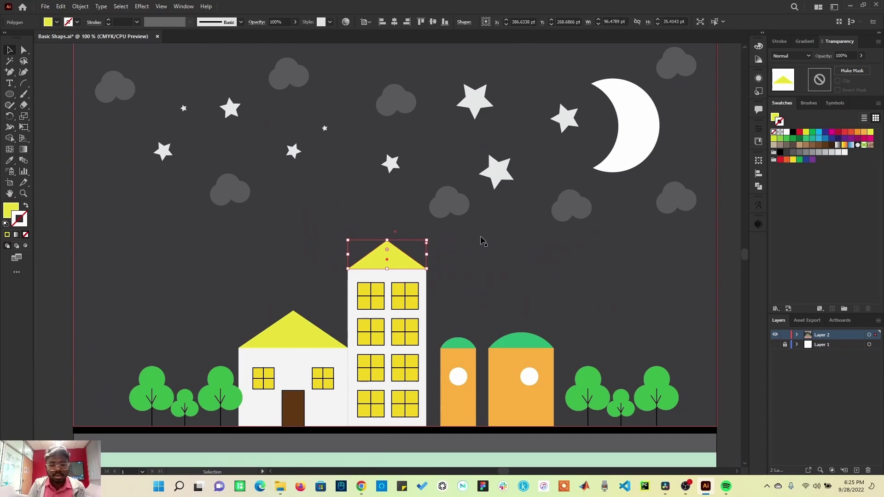
pyautogui.click(312, 341)
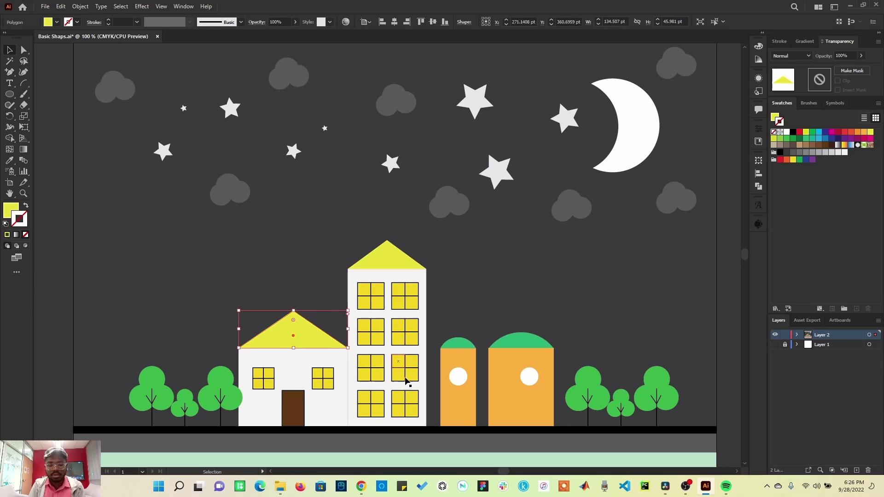
pyautogui.click(23, 193)
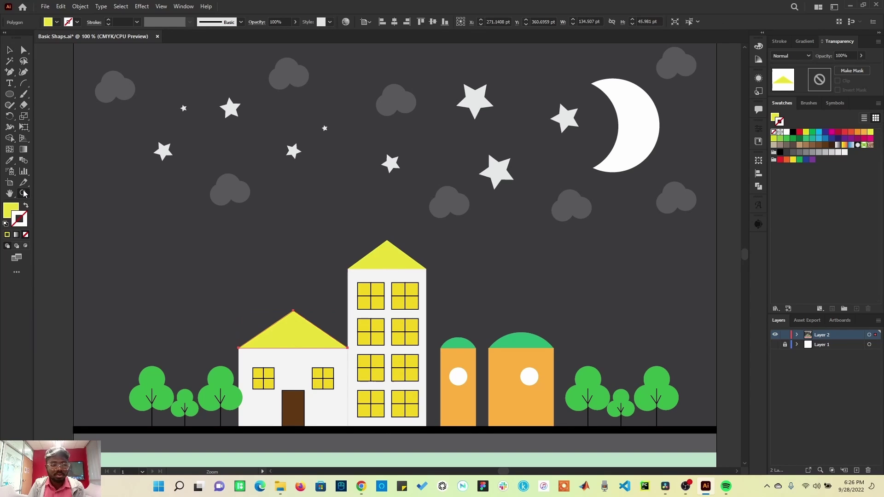
pyautogui.moveTo(195, 167); pyautogui.dragTo(249, 202)
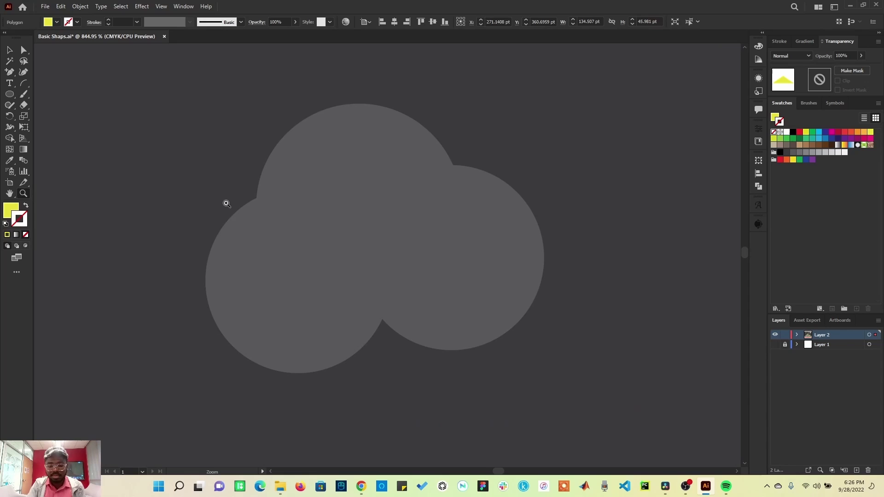
pyautogui.hotkey('ctrl', '0')
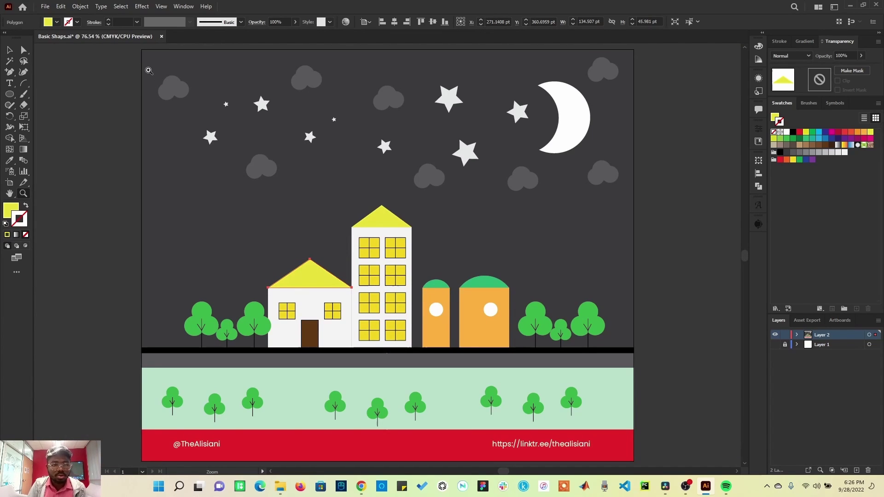
pyautogui.moveTo(149, 70); pyautogui.dragTo(201, 112)
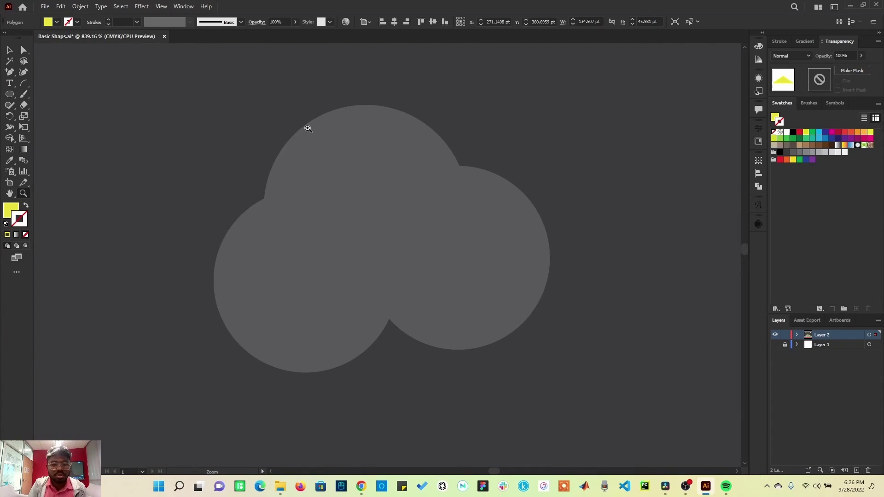
pyautogui.press('v')
pyautogui.press('z')
pyautogui.hotkey('ctrl', '0')
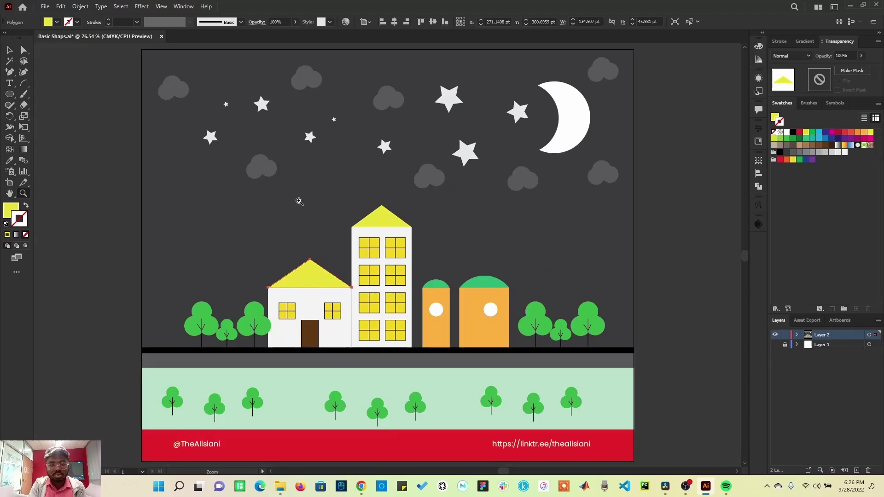
pyautogui.moveTo(430, 77); pyautogui.dragTo(612, 176)
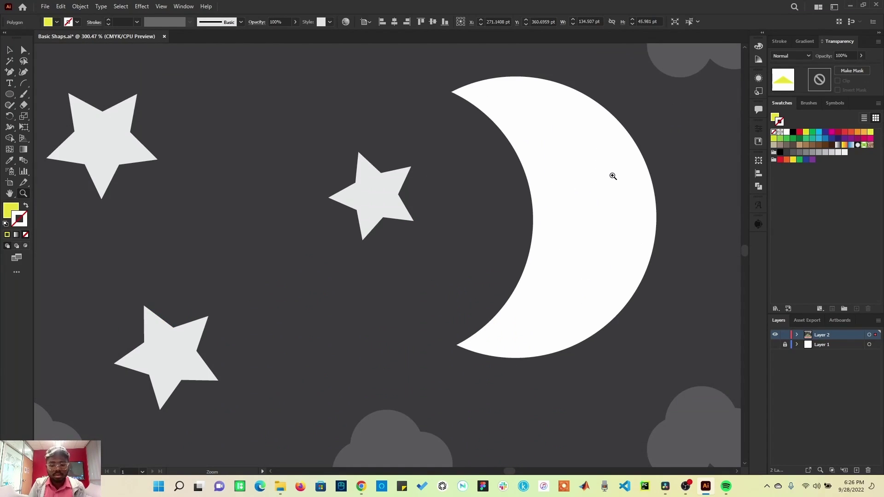
pyautogui.hotkey('ctrl', '0')
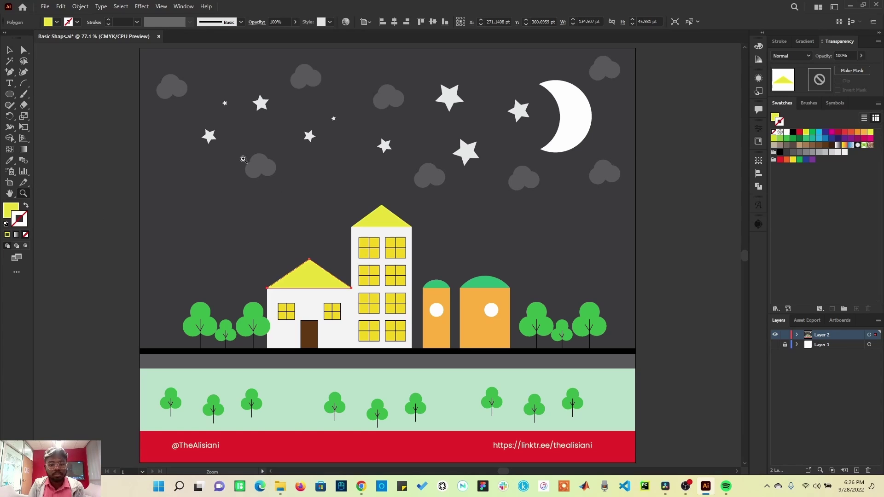
pyautogui.moveTo(145, 55); pyautogui.dragTo(360, 192)
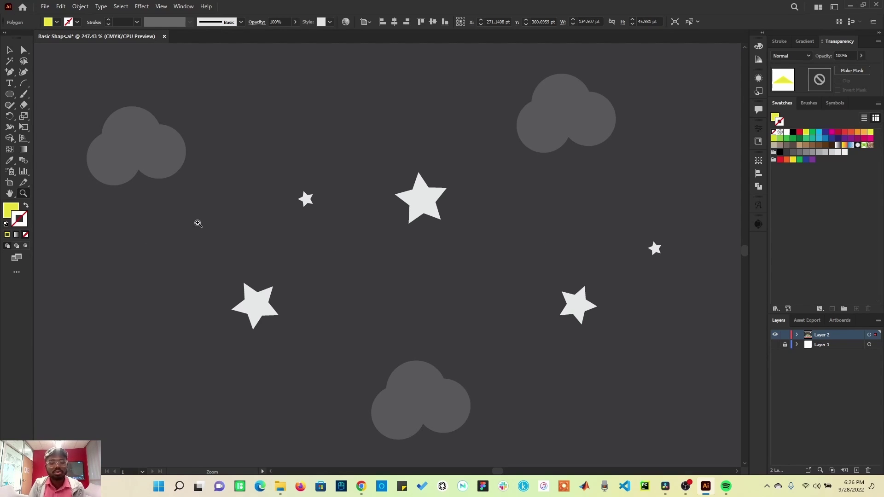
pyautogui.click(9, 193)
pyautogui.moveTo(460, 225); pyautogui.dragTo(340, 228)
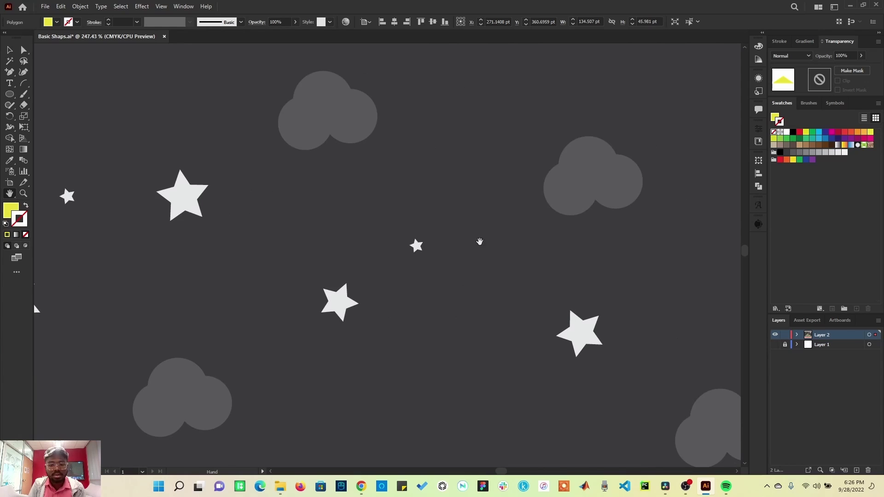
pyautogui.moveTo(490, 243); pyautogui.dragTo(259, 154)
pyautogui.moveTo(423, 250); pyautogui.dragTo(261, 114)
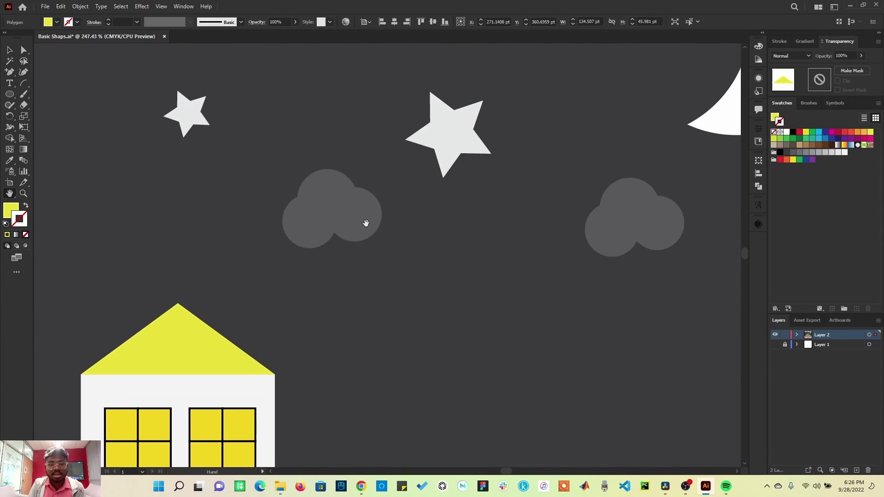
pyautogui.moveTo(365, 223); pyautogui.dragTo(170, 119)
pyautogui.moveTo(405, 299); pyautogui.dragTo(591, 93)
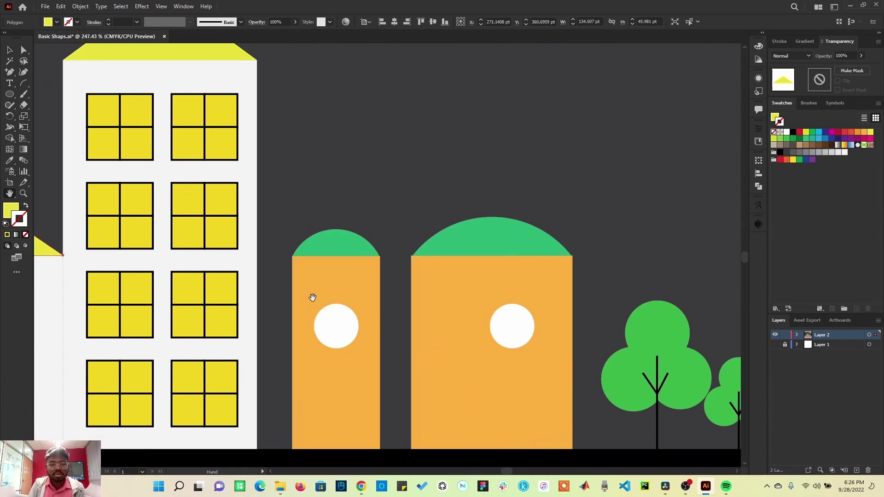
pyautogui.moveTo(310, 296); pyautogui.dragTo(604, 162)
pyautogui.moveTo(212, 262); pyautogui.dragTo(385, 370)
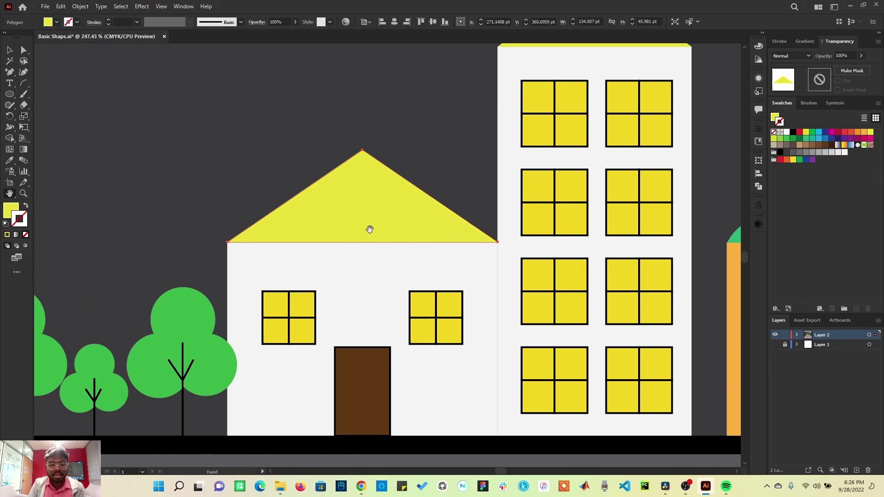
pyautogui.click(10, 50)
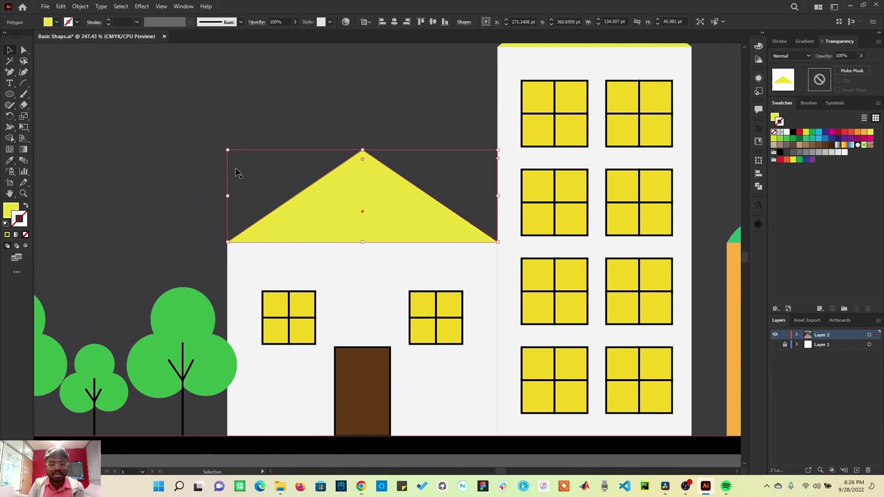
pyautogui.click(363, 295)
pyautogui.press('a')
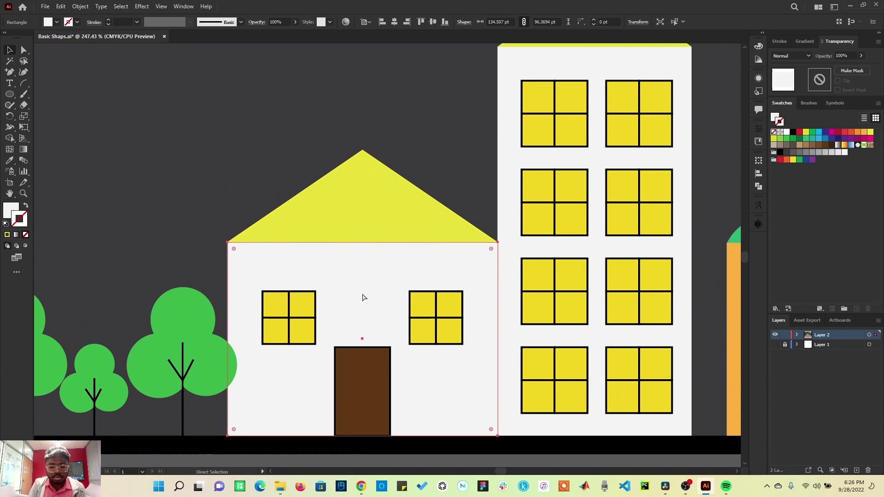
pyautogui.scroll(6, 363, 298)
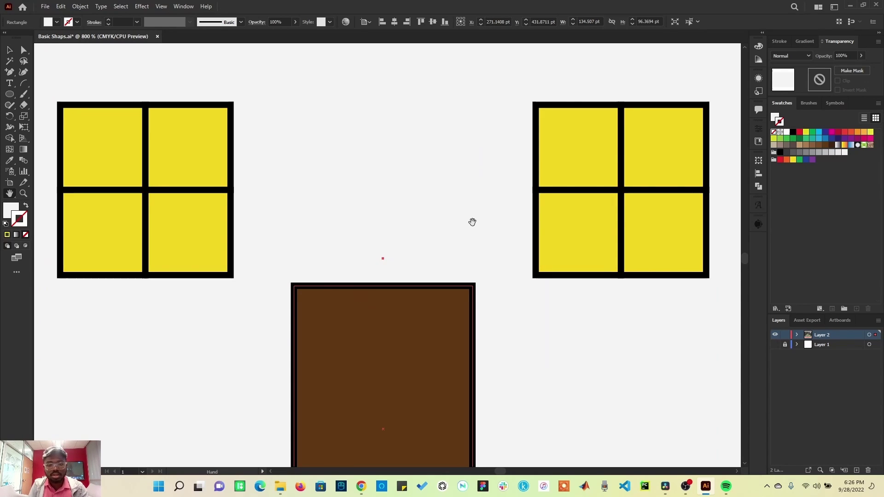
pyautogui.moveTo(471, 222); pyautogui.dragTo(376, 227)
pyautogui.hscroll(15, 376, 227)
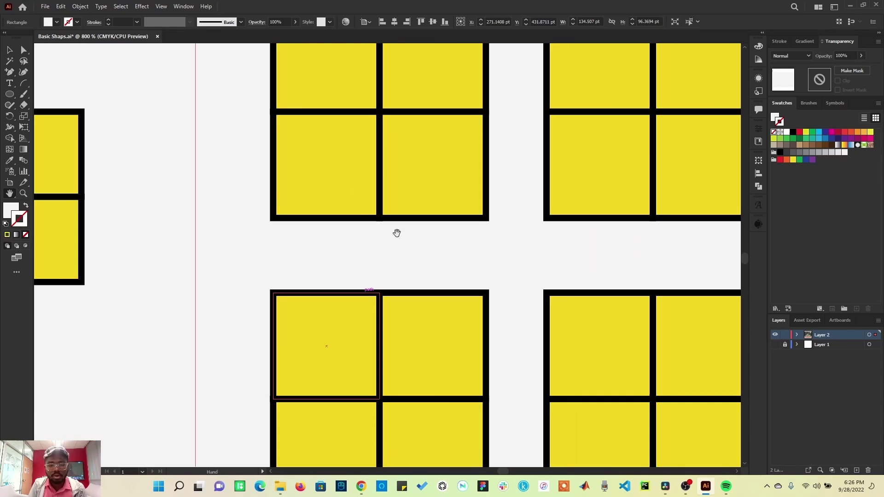
pyautogui.hscroll(15, 313, 286)
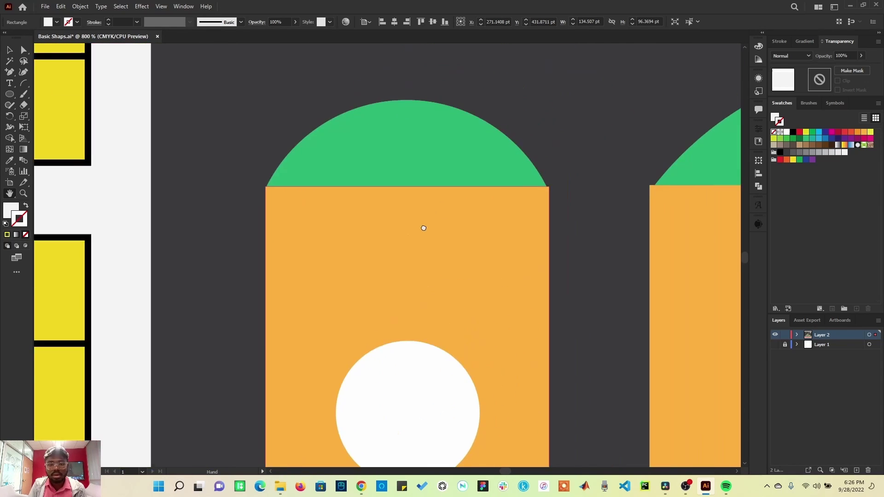
pyautogui.hscroll(7, 512, 220)
pyautogui.scroll(6, 410, 211)
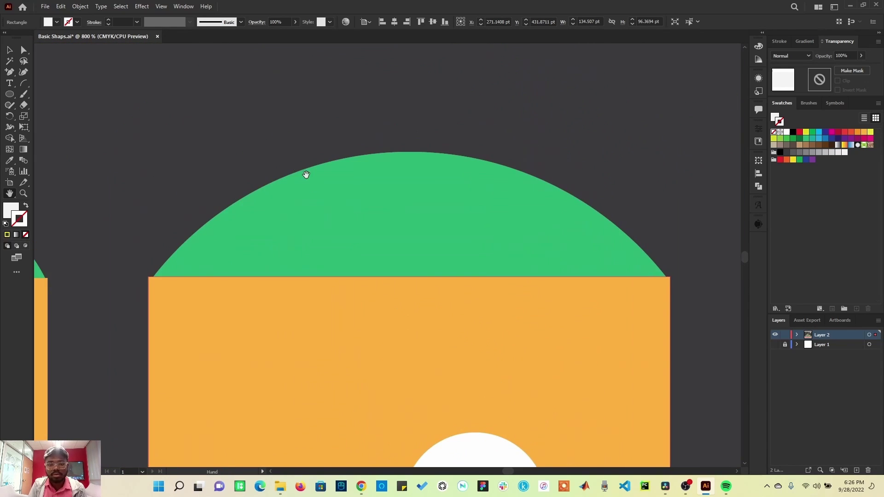
pyautogui.hscroll(-15, 451, 295)
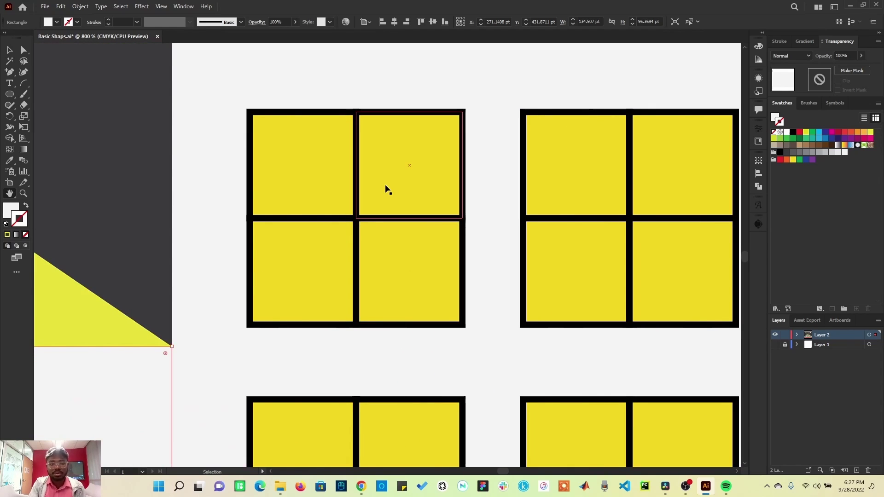
pyautogui.hotkey('ctrl', '0')
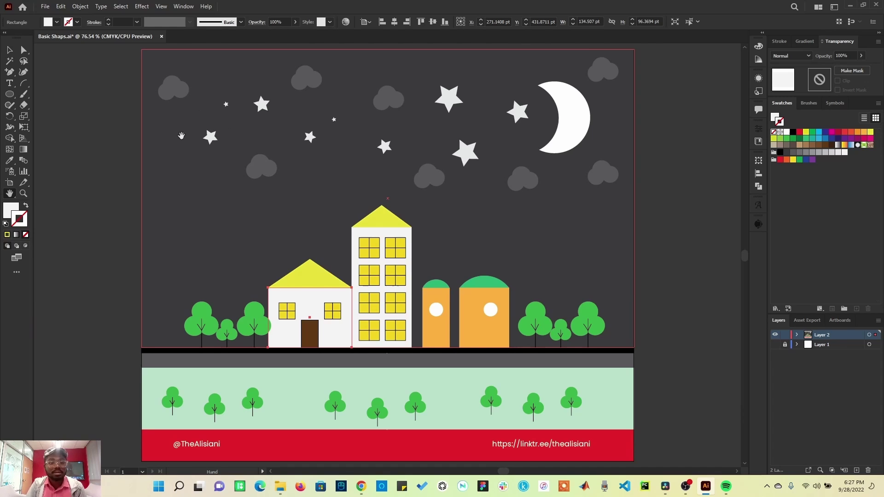
# Clear the Arc tool's shortcut in Keyboard Shortcuts and overwrite the 'Arc Tool' keyset.
pyautogui.click(62, 8)
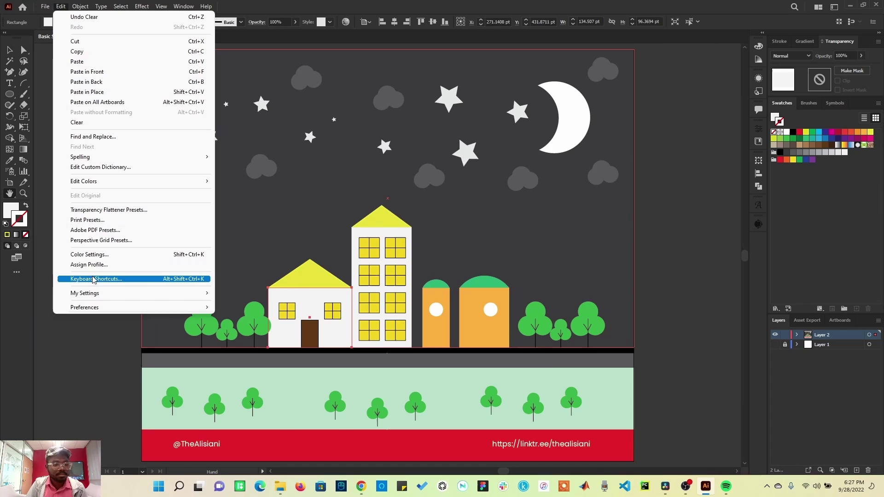
pyautogui.click(96, 280)
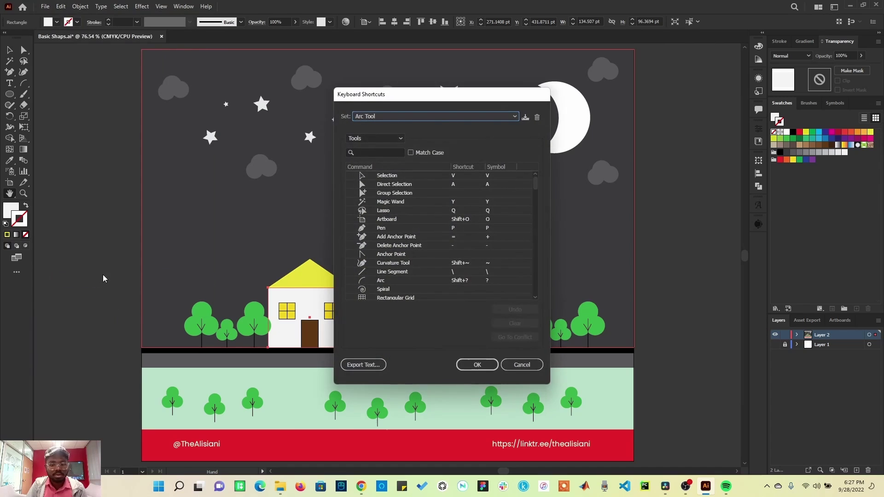
pyautogui.click(460, 281)
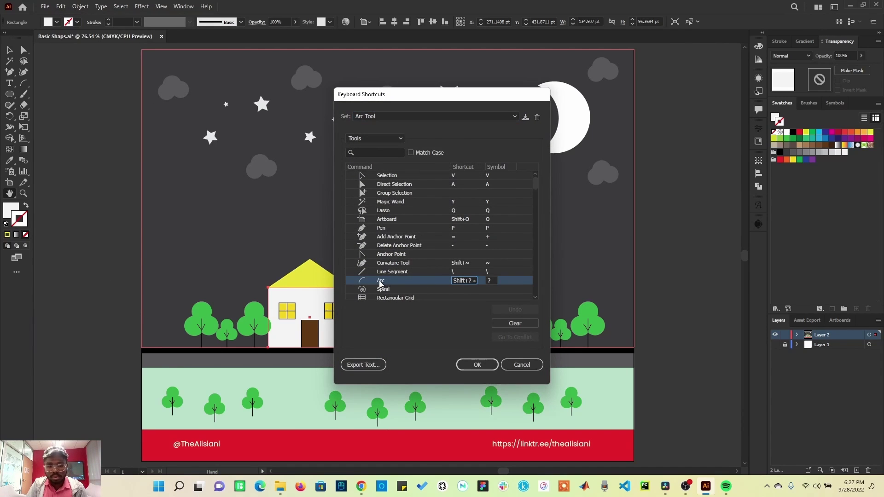
pyautogui.click(515, 325)
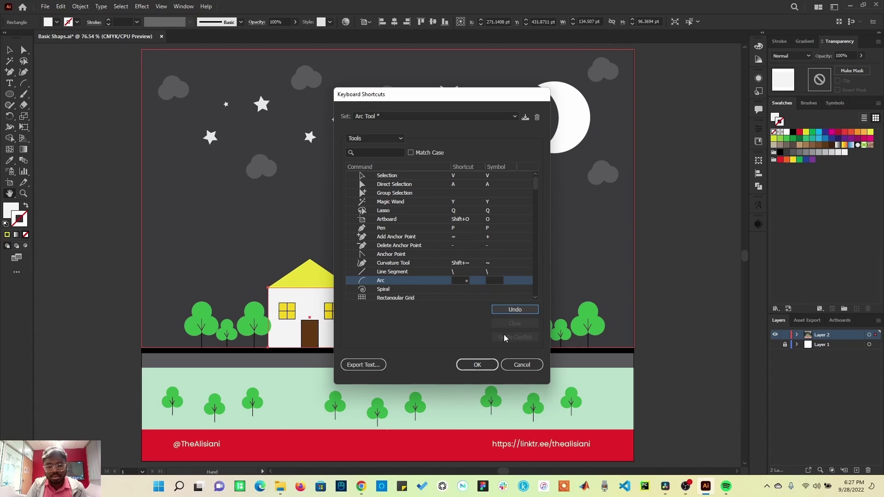
pyautogui.click(478, 365)
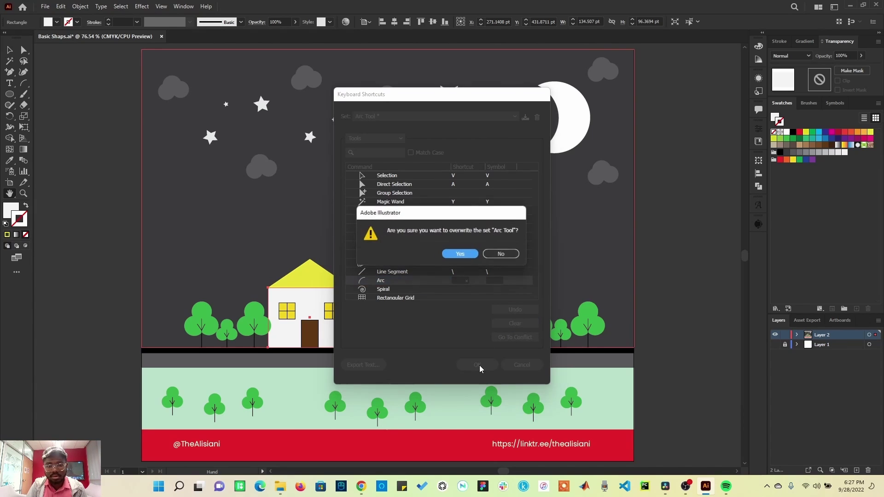
pyautogui.click(461, 255)
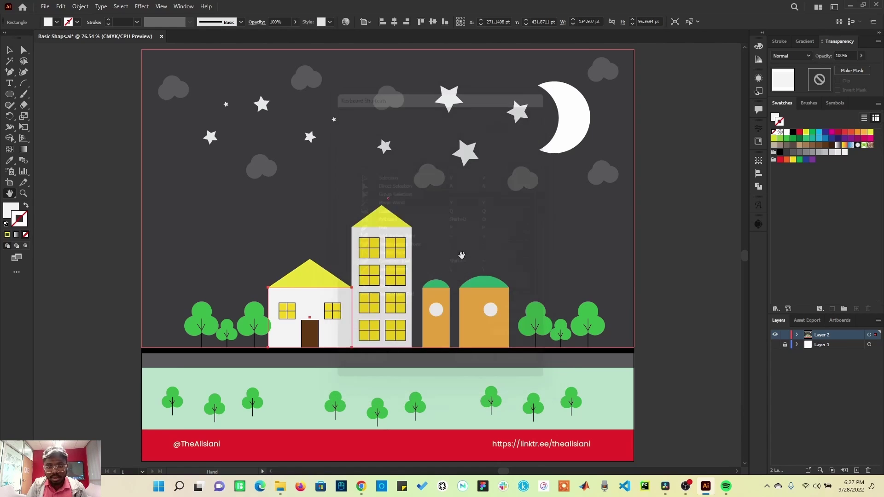